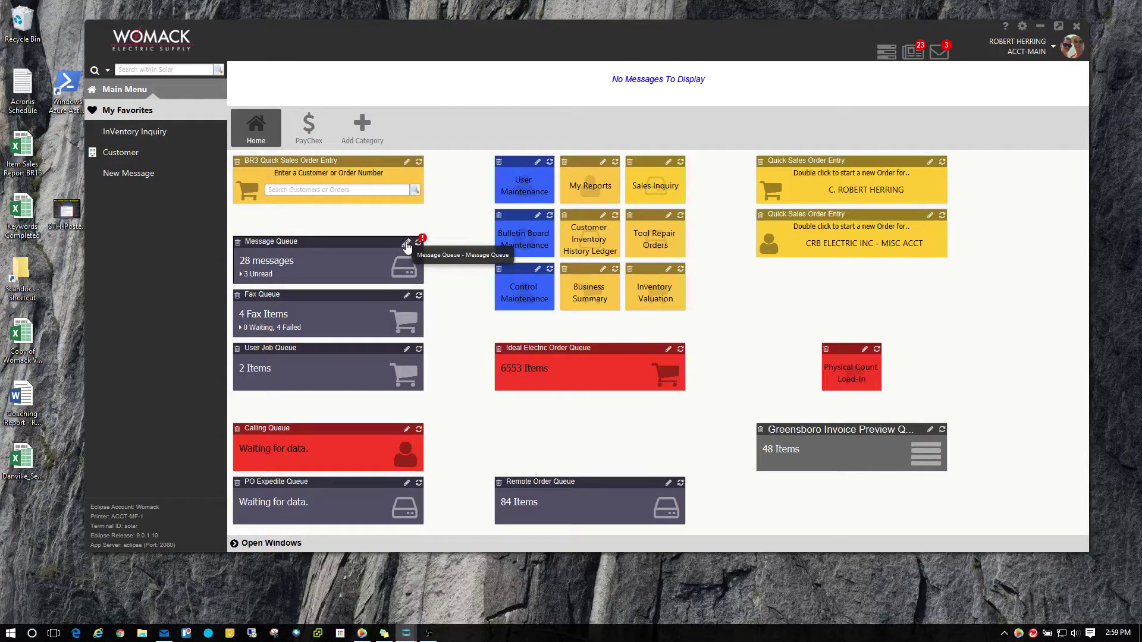
- Open the Message Queue widget's settings and toggle Flash on change off, then back on
left_click(407, 244)
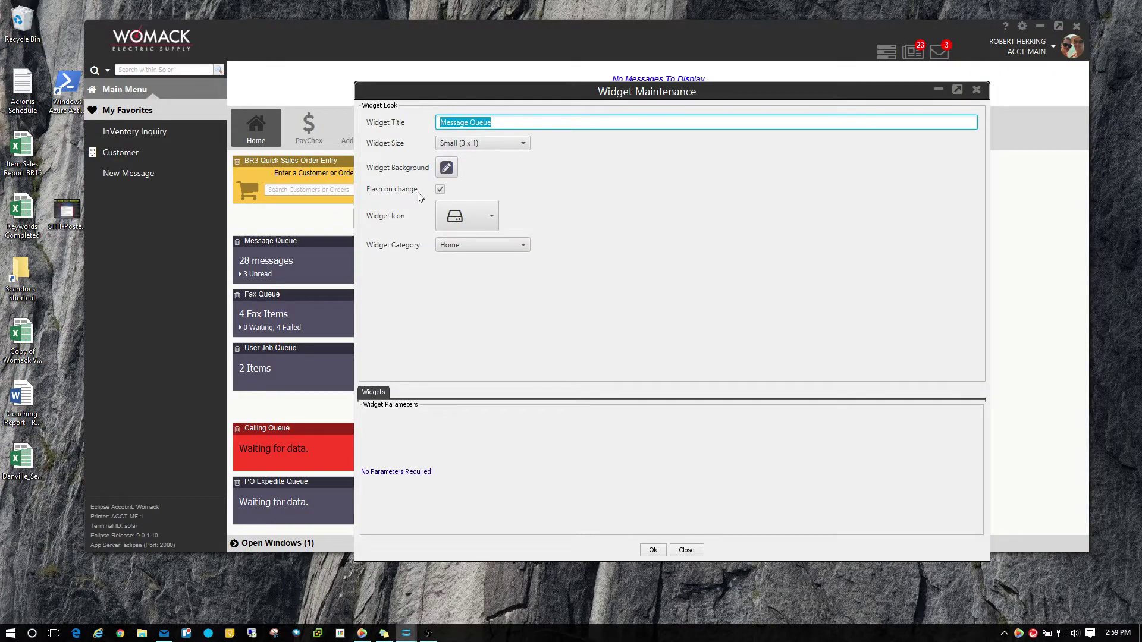
left_click(440, 189)
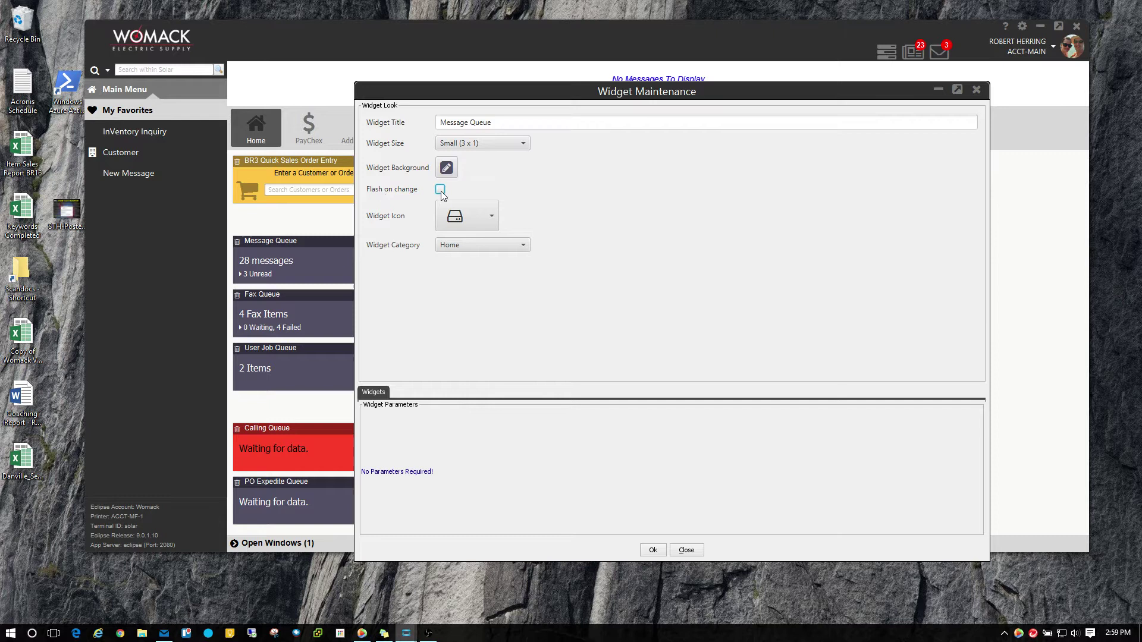
left_click(440, 190)
- Discard the Message Queue edits, move Physical Count Load-In under Quick Sales, and raise Greensboro
left_click(976, 89)
left_click(668, 342)
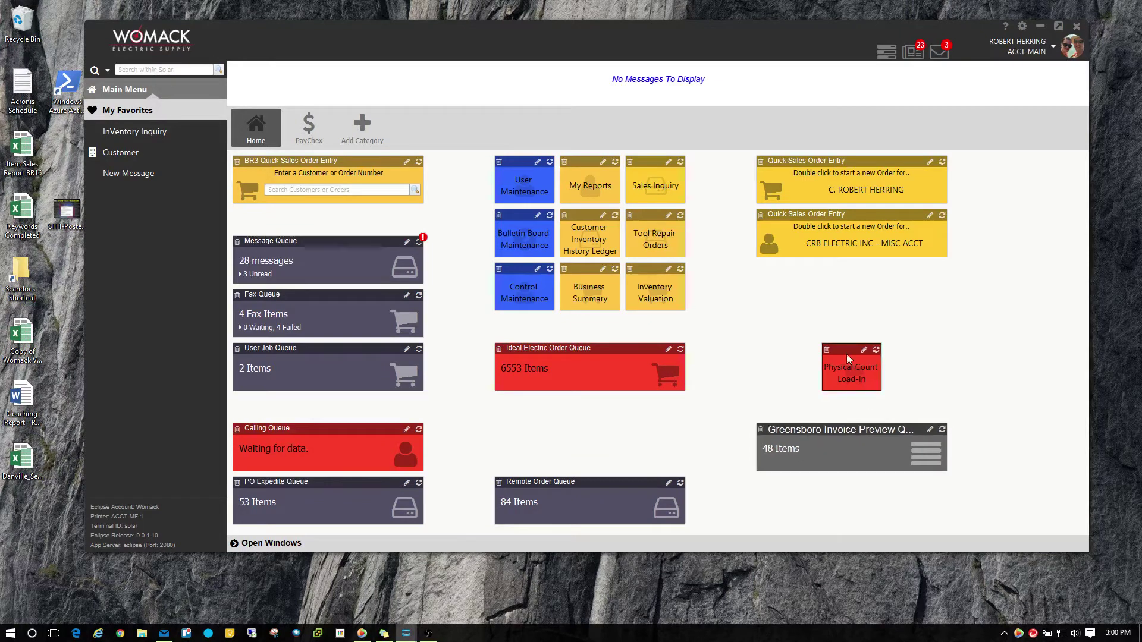
left_click_drag(847, 354, 784, 288)
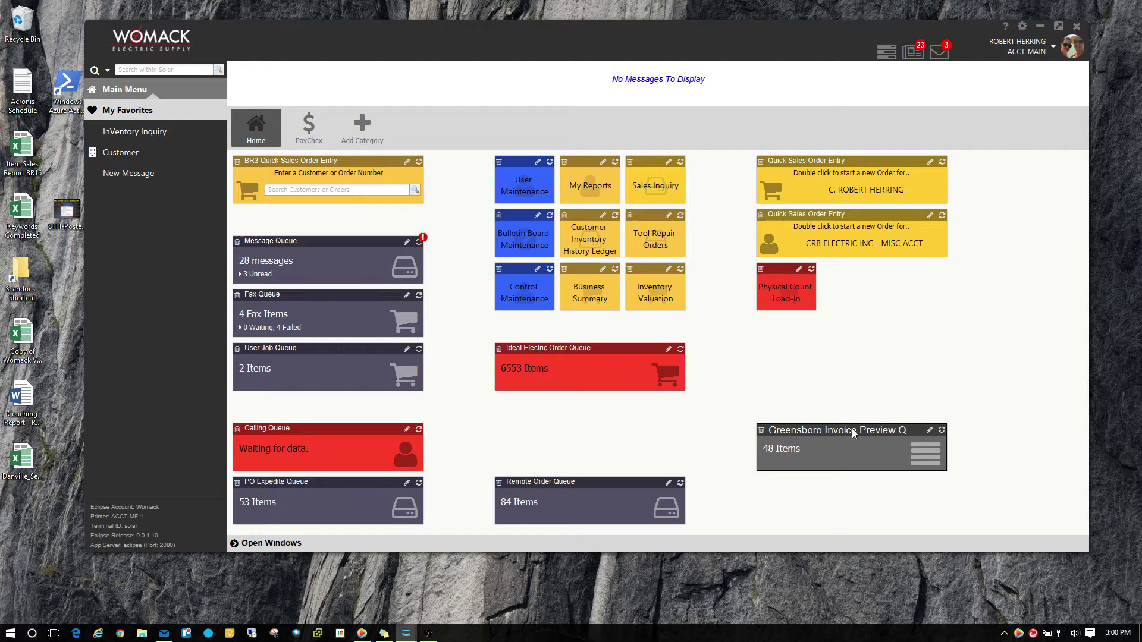
mouse_move(851, 429)
left_mouse_down()
mouse_move(837, 401)
mouse_move(831, 420)
left_mouse_up()
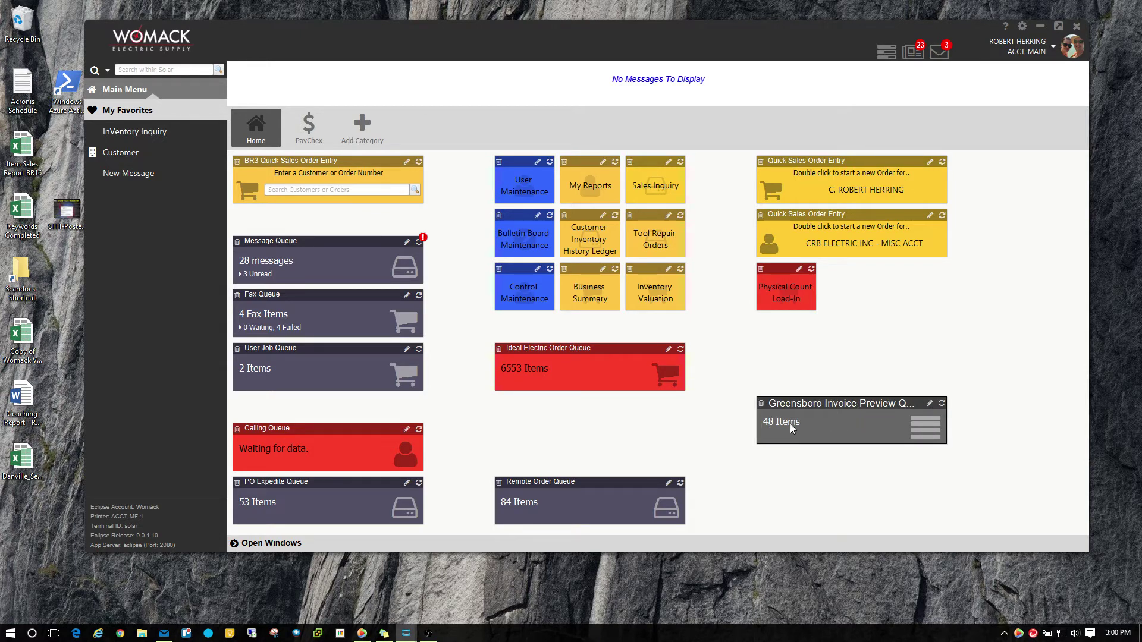
- Open the Greensboro Invoice Preview Queue settings and browse icons and background colours, changing nothing
left_click(929, 405)
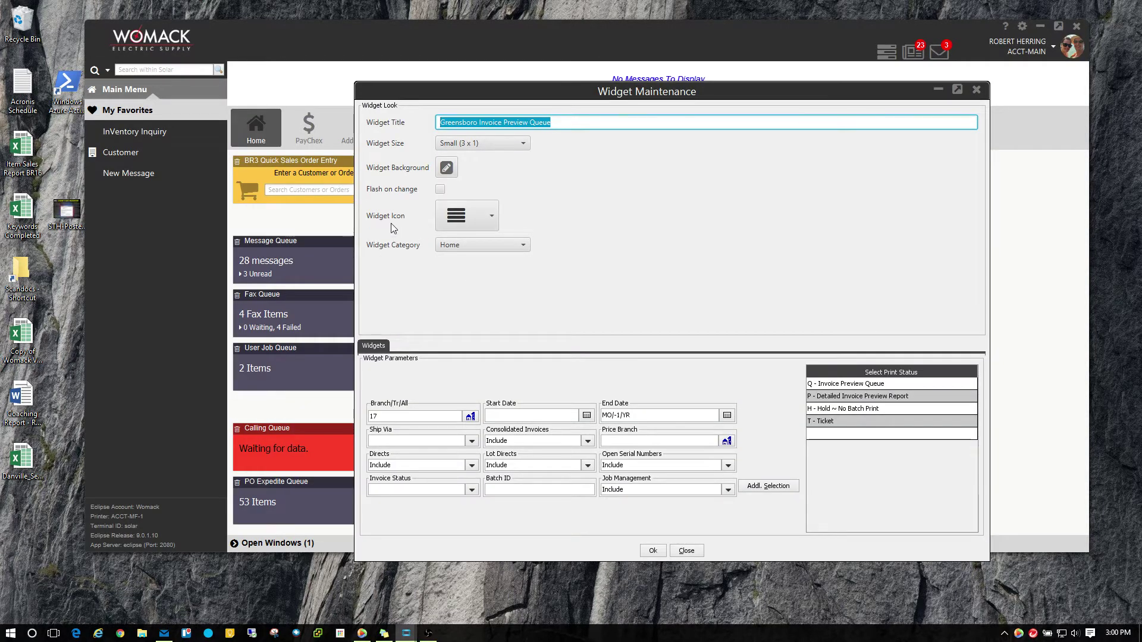
left_click(483, 221)
left_click_drag(494, 246, 498, 306)
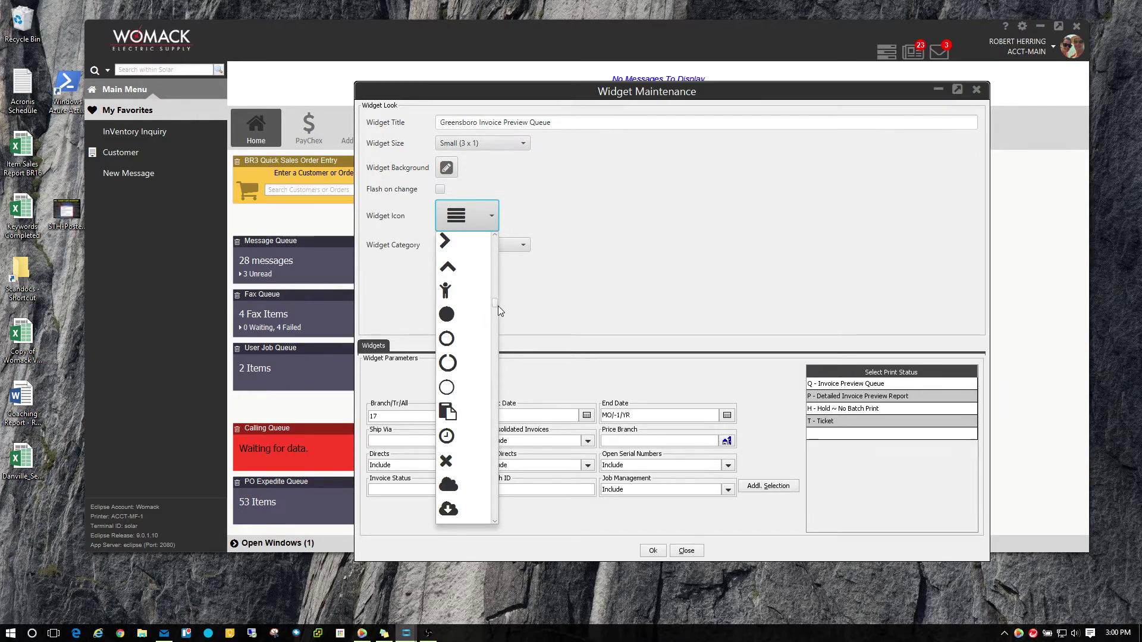
left_click(591, 295)
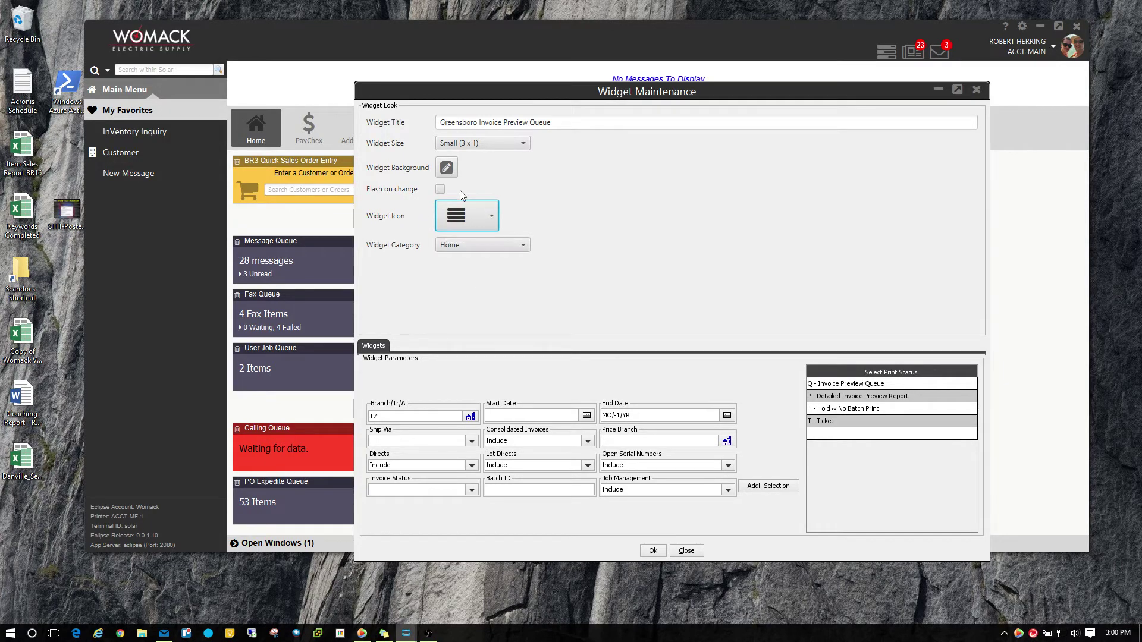
left_click(446, 169)
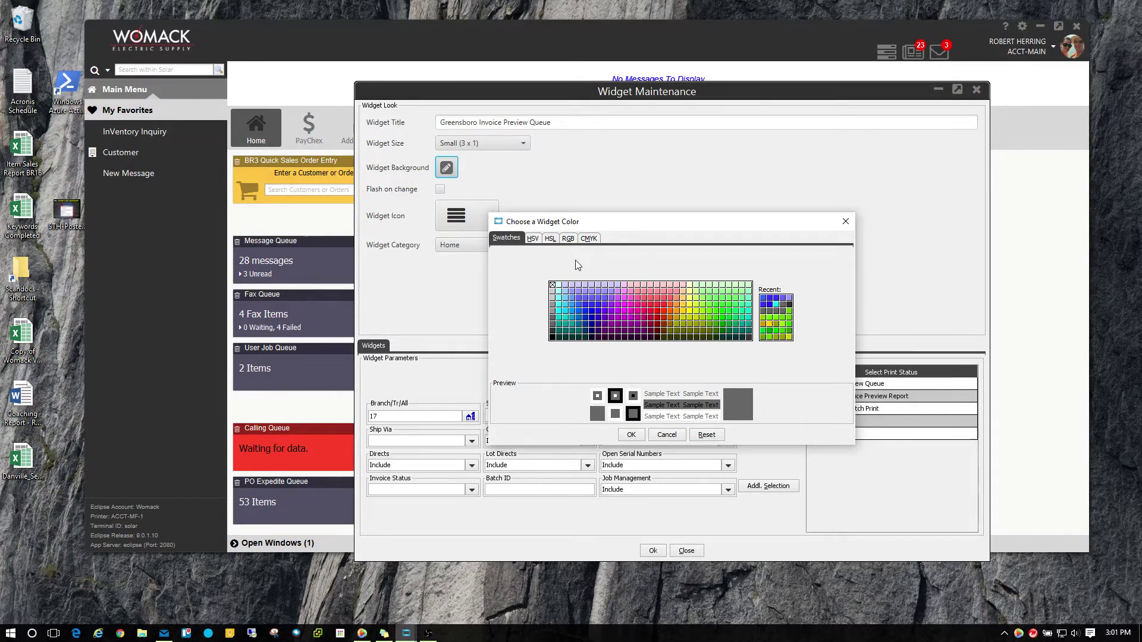
left_click(845, 221)
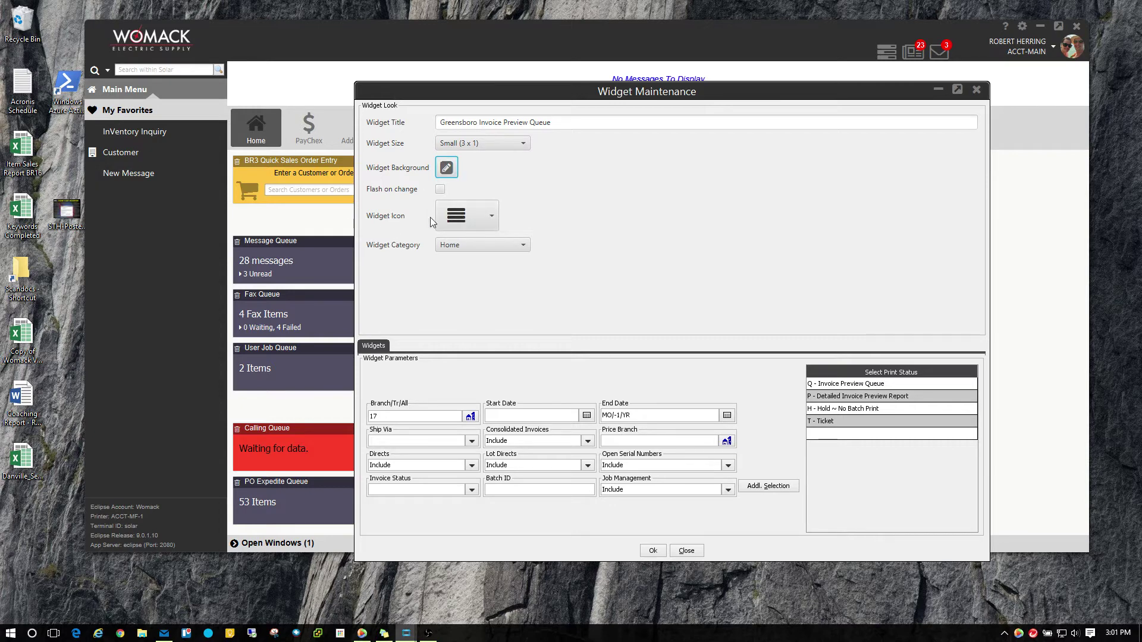
left_click(490, 218)
left_click(661, 269)
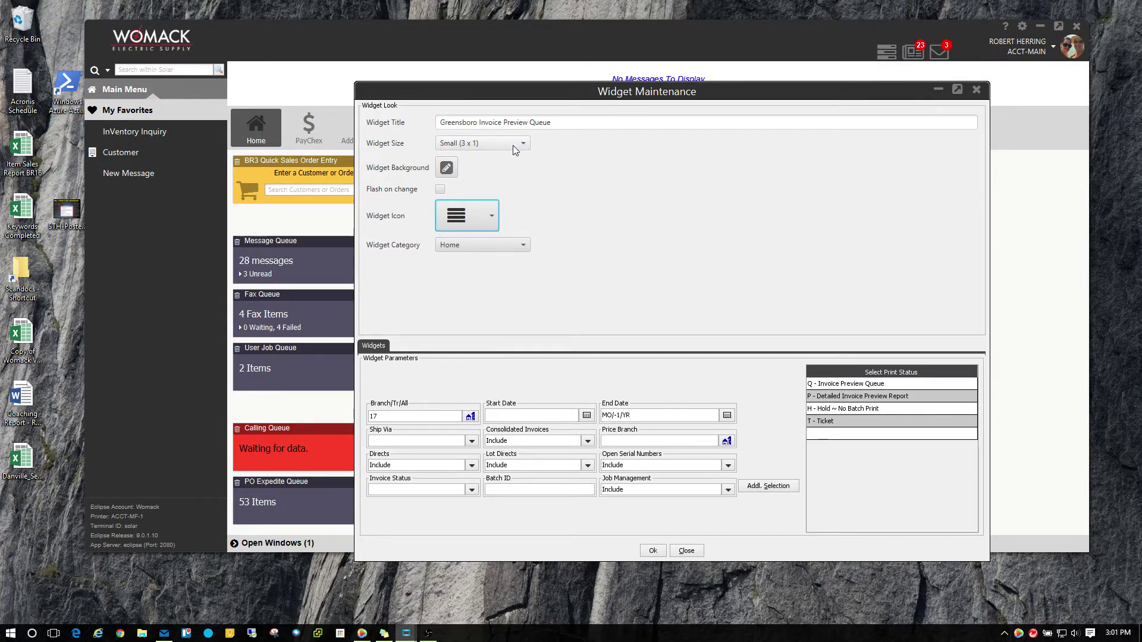
- Resize the Greensboro Invoice Preview Queue widget to Tiny (1 x 1) and save it
left_click(977, 92)
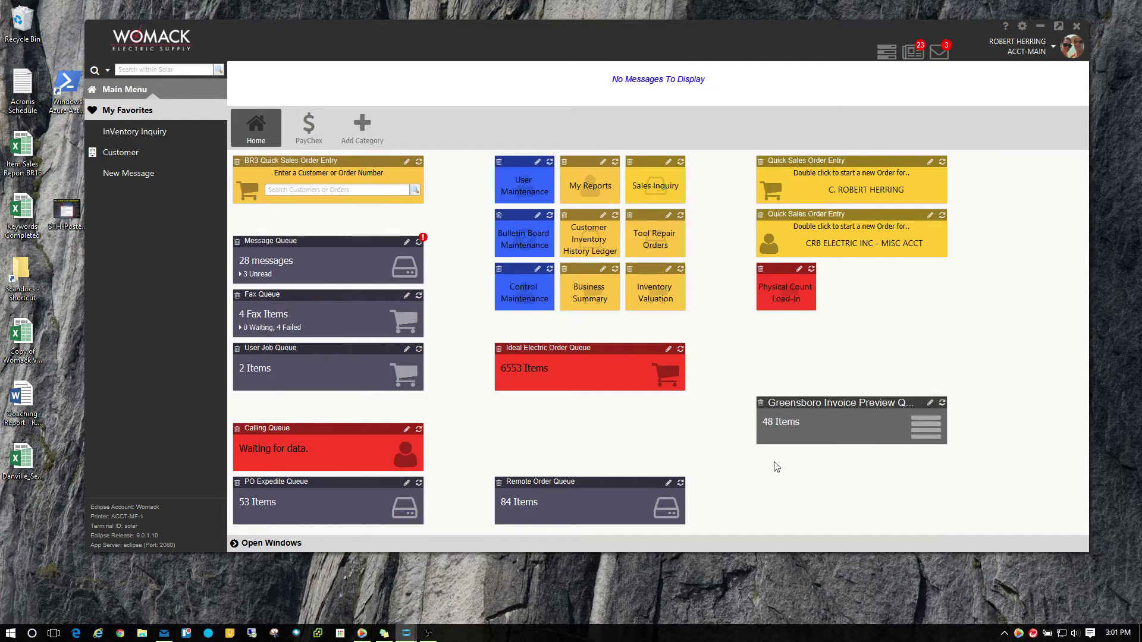
left_click(930, 404)
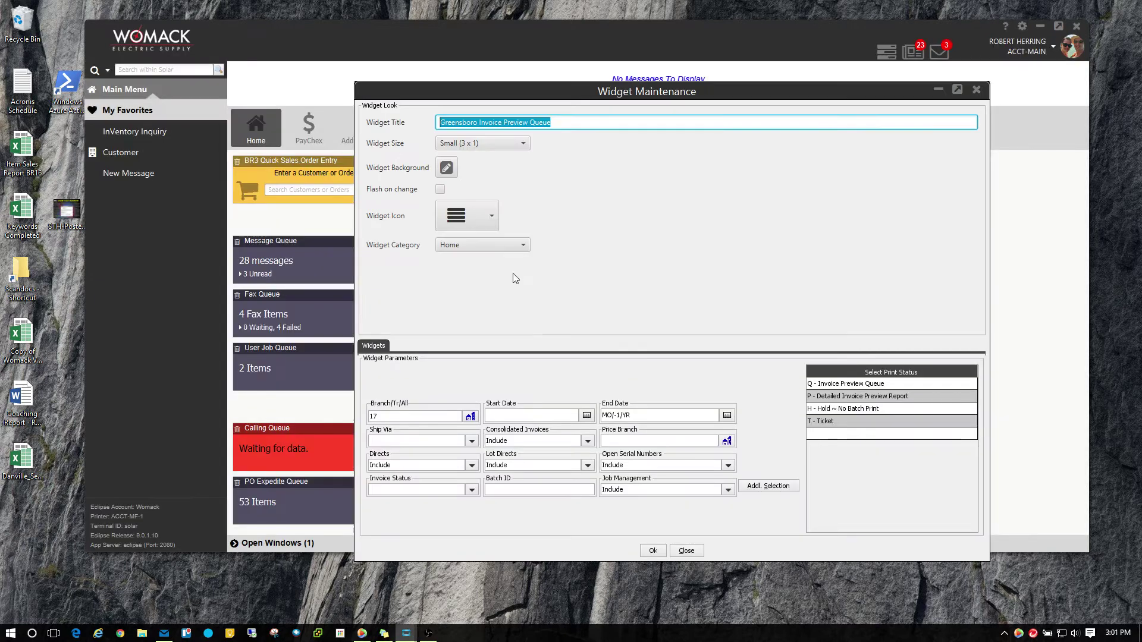
left_click(522, 145)
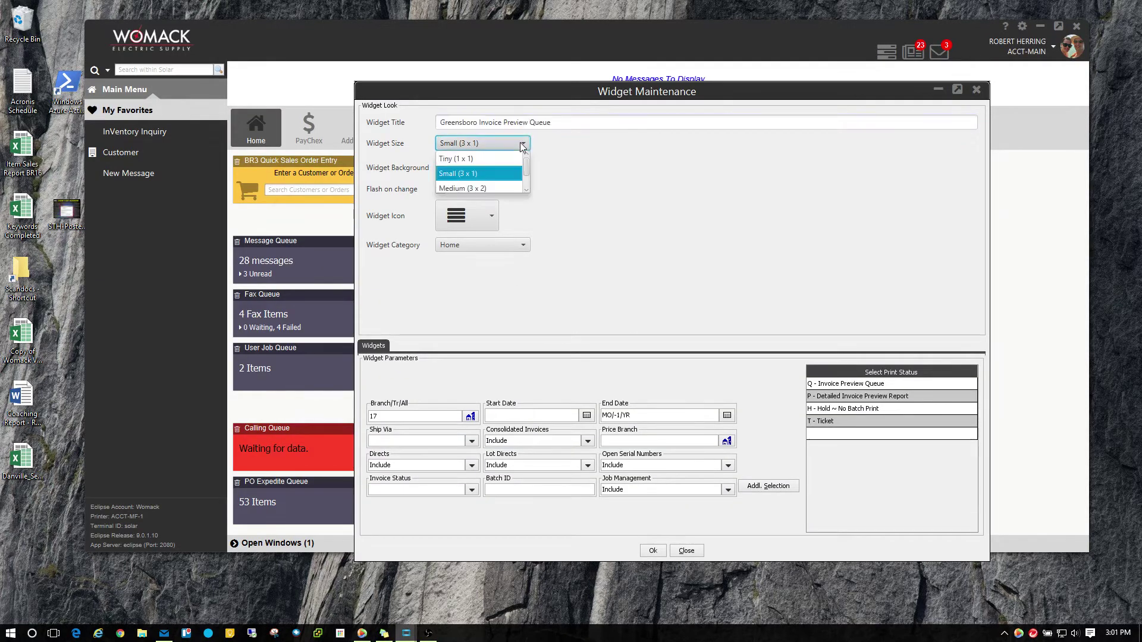
left_click(470, 159)
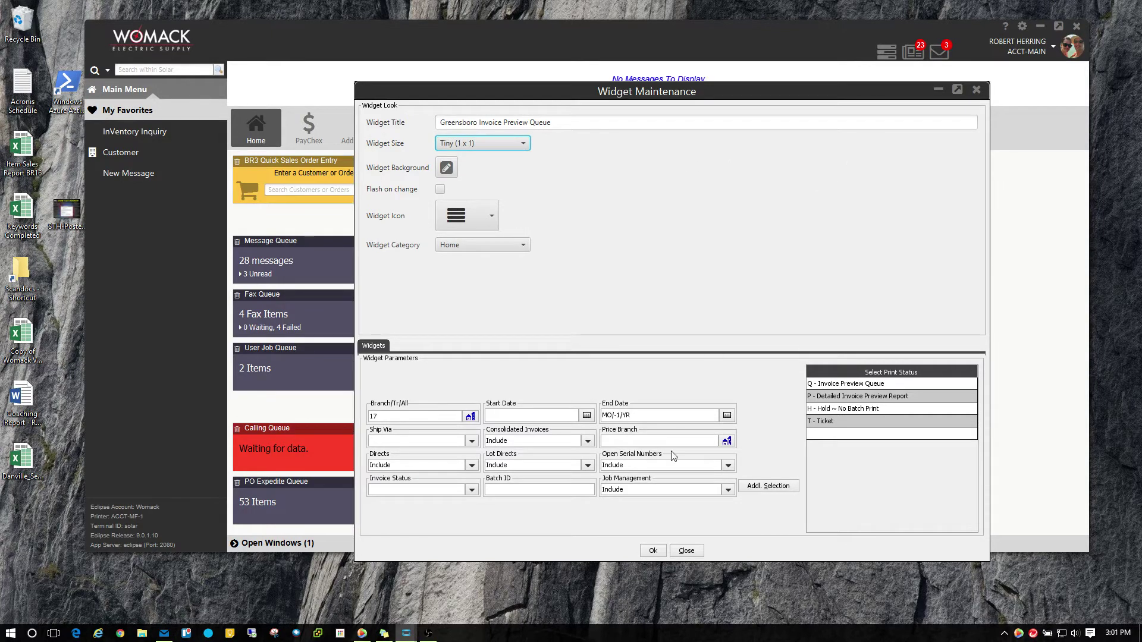
left_click(653, 551)
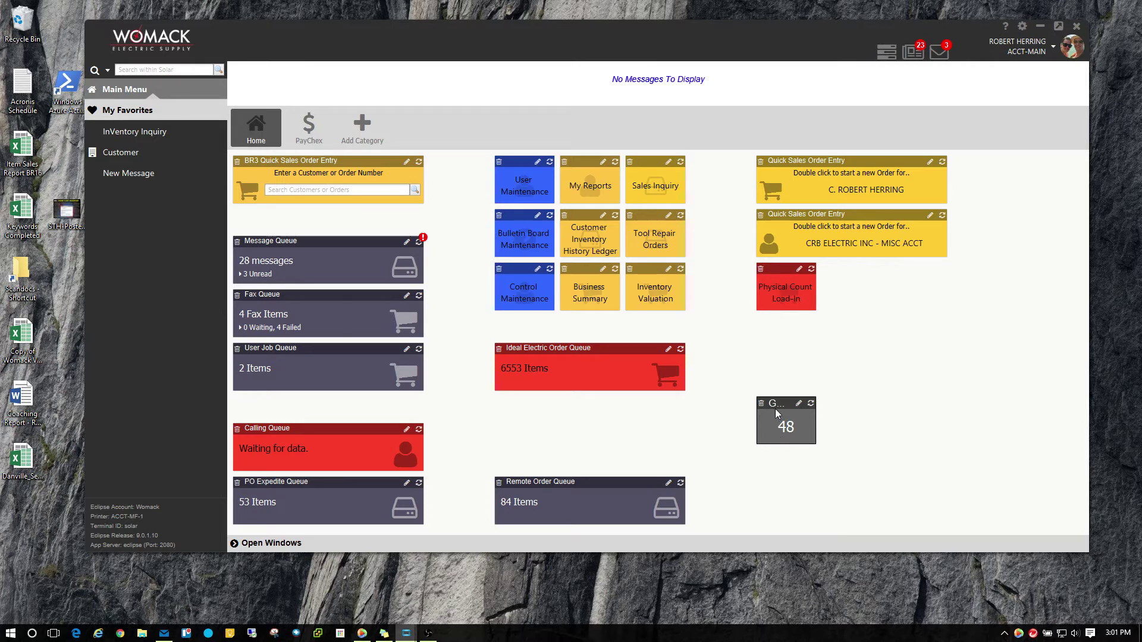
left_click_drag(781, 404, 791, 432)
- Resize the Greensboro widget to Medium (3 x 2), save, and move it higher on the dashboard
left_click(799, 404)
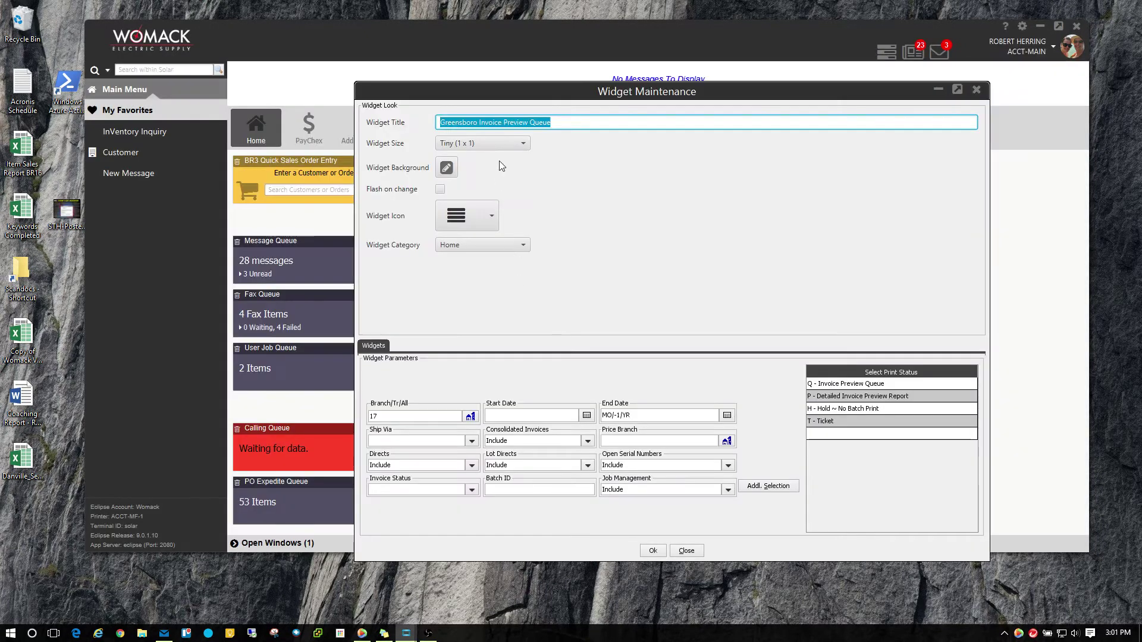
left_click(525, 144)
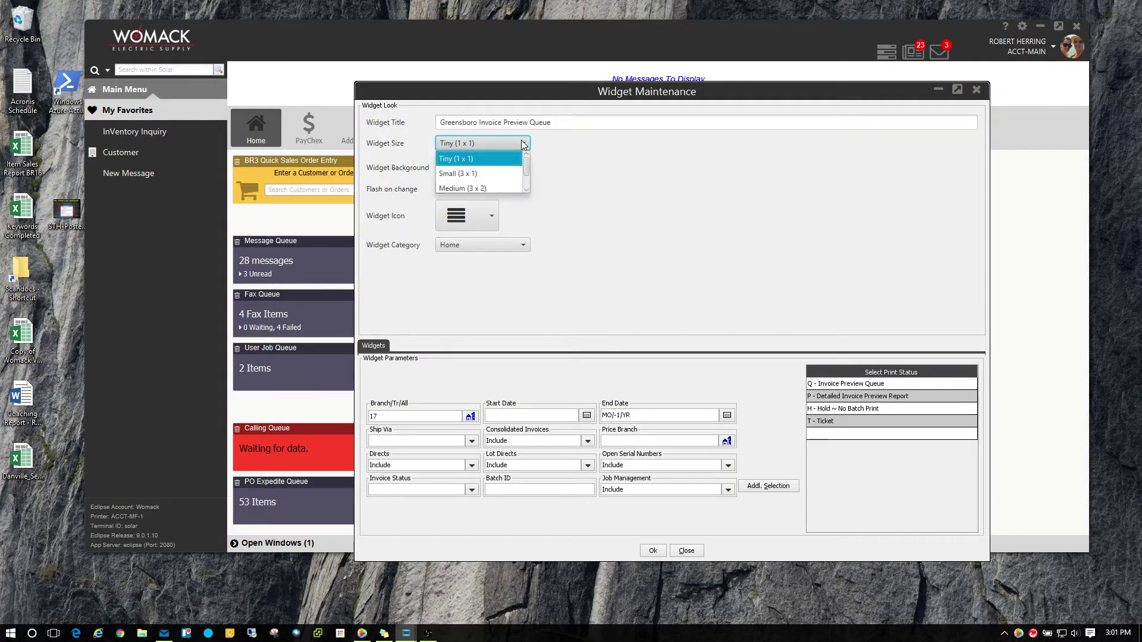
left_click(530, 193)
left_click(516, 144)
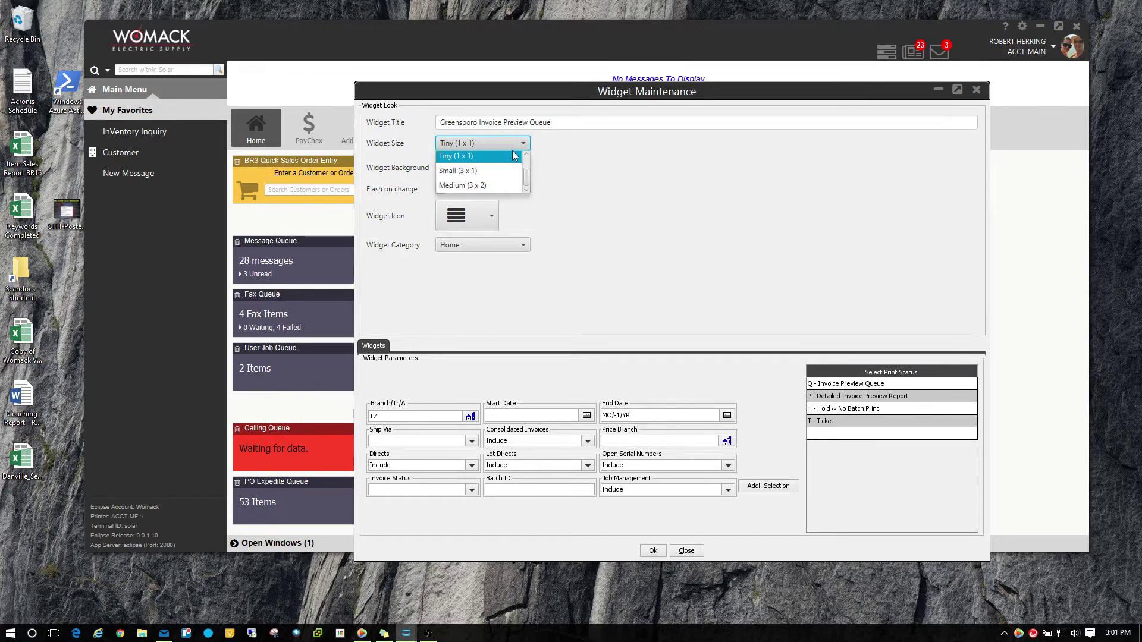
left_click(472, 187)
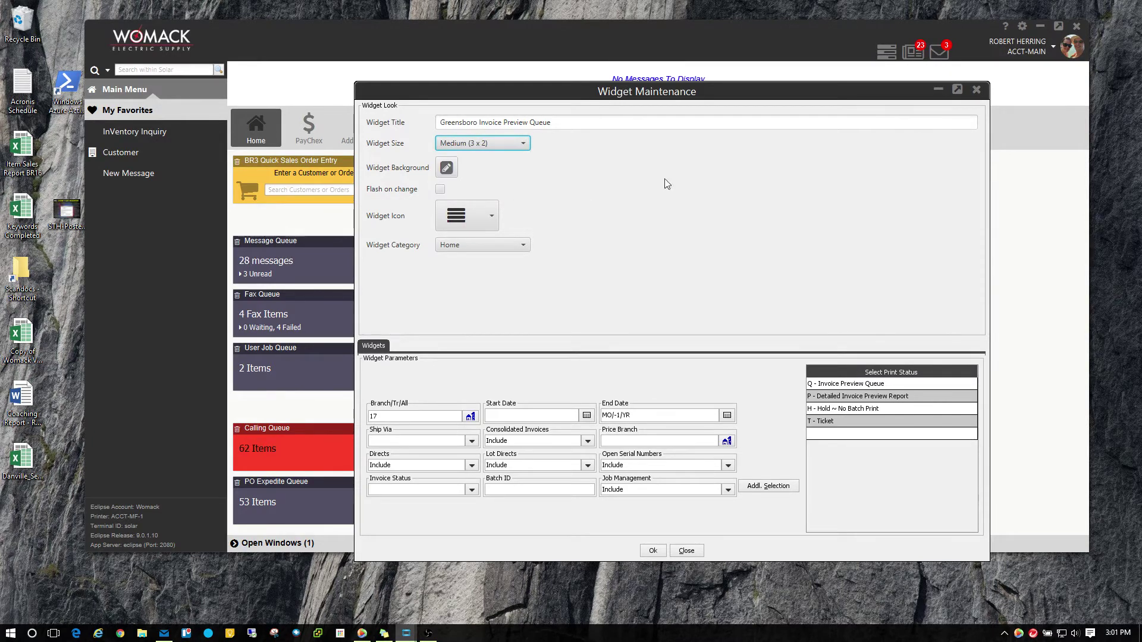
left_click(978, 92)
left_click(635, 342)
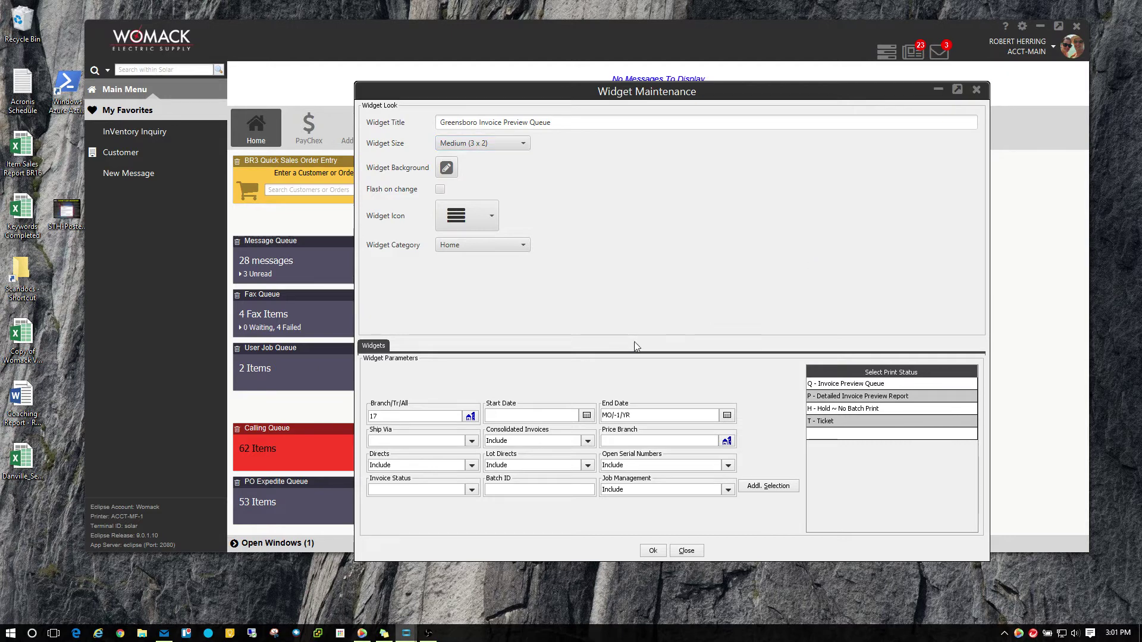
left_click_drag(800, 407, 789, 361)
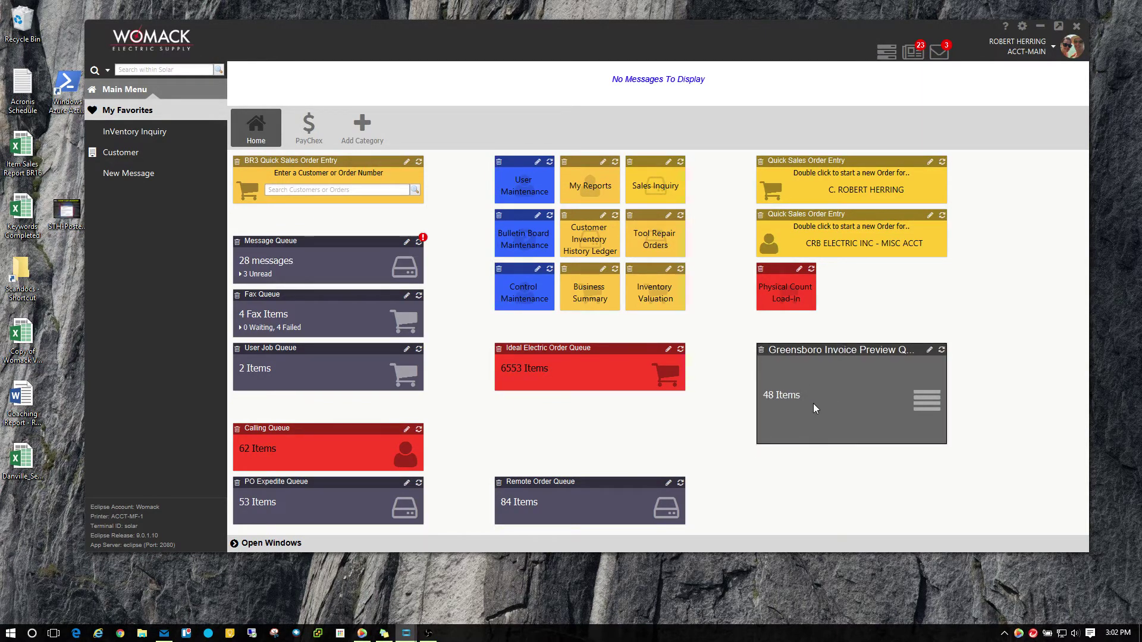
- Change the Greensboro widget's size to Small (3 x 1) and save the change
left_click(929, 351)
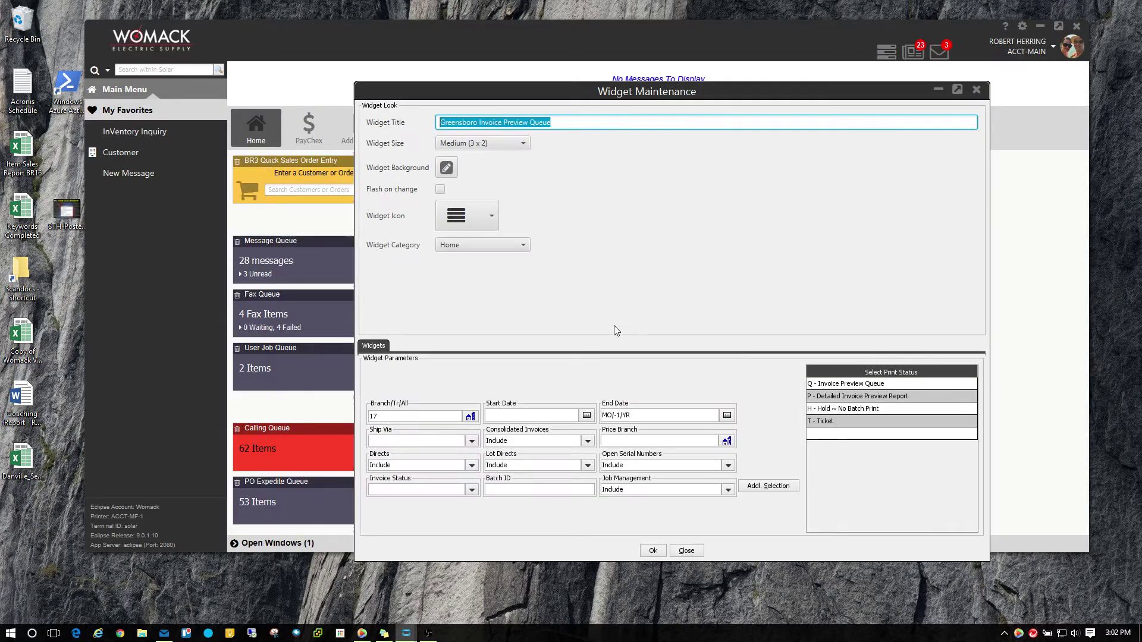
left_click(476, 143)
left_click(475, 174)
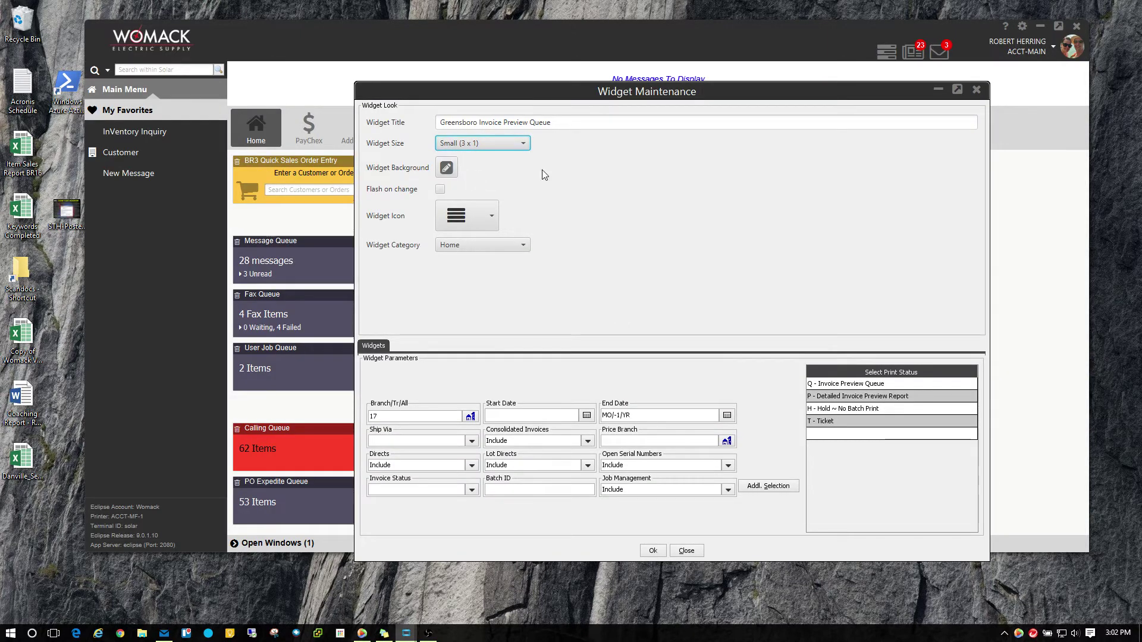
left_click(976, 89)
left_click(645, 345)
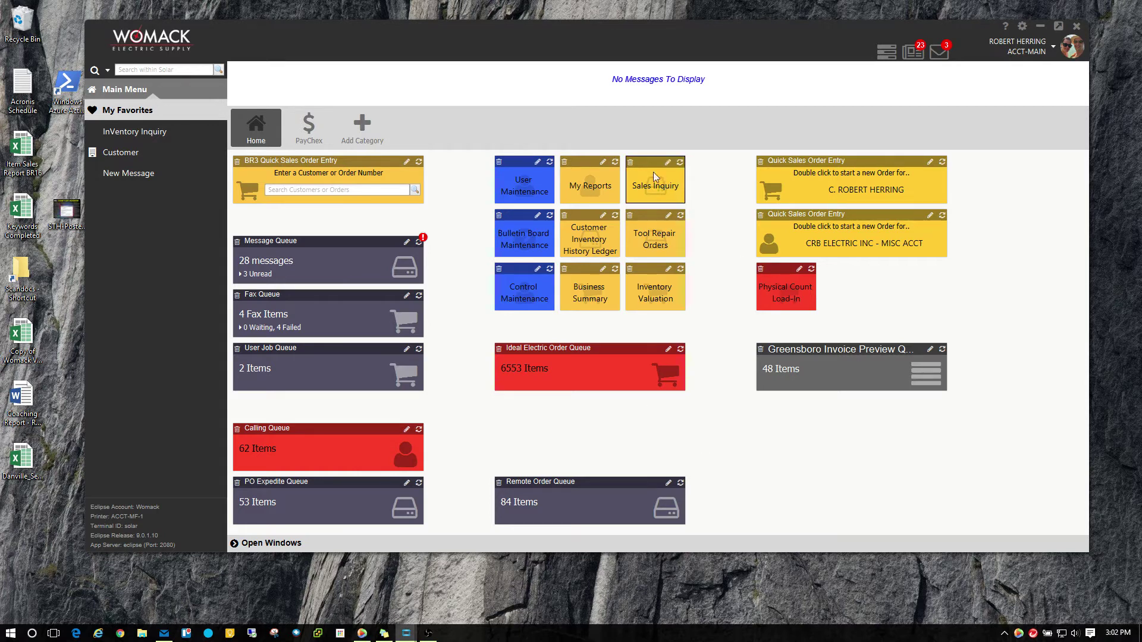
- Add a new widget based on Invoice Preview Queue, titled "Invoice Queue"
right_click(745, 440)
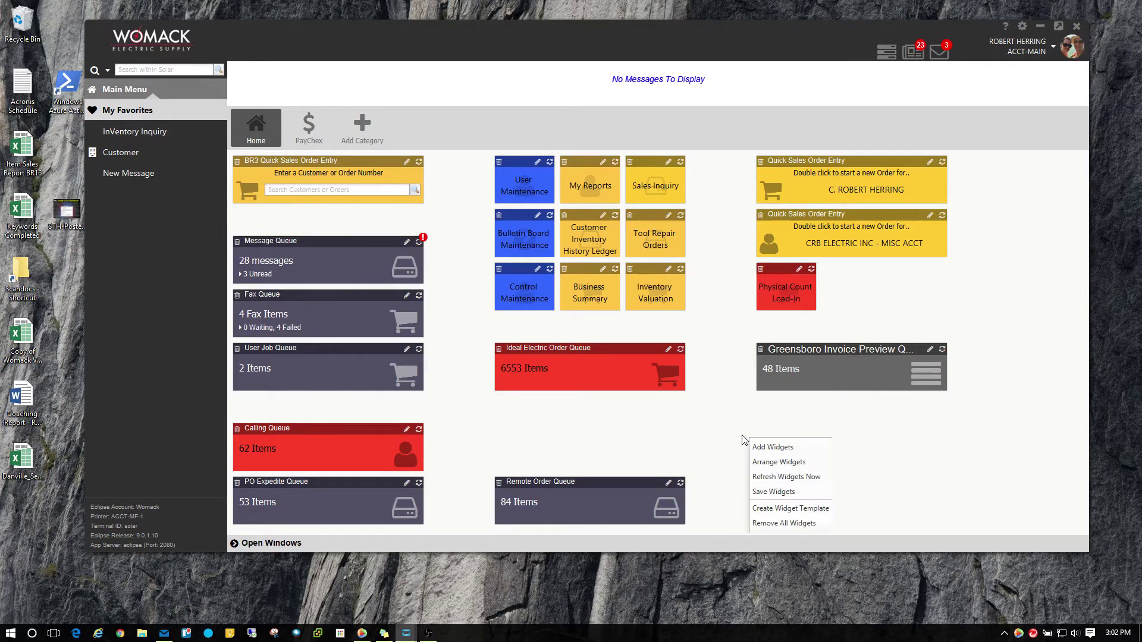
left_click(773, 452)
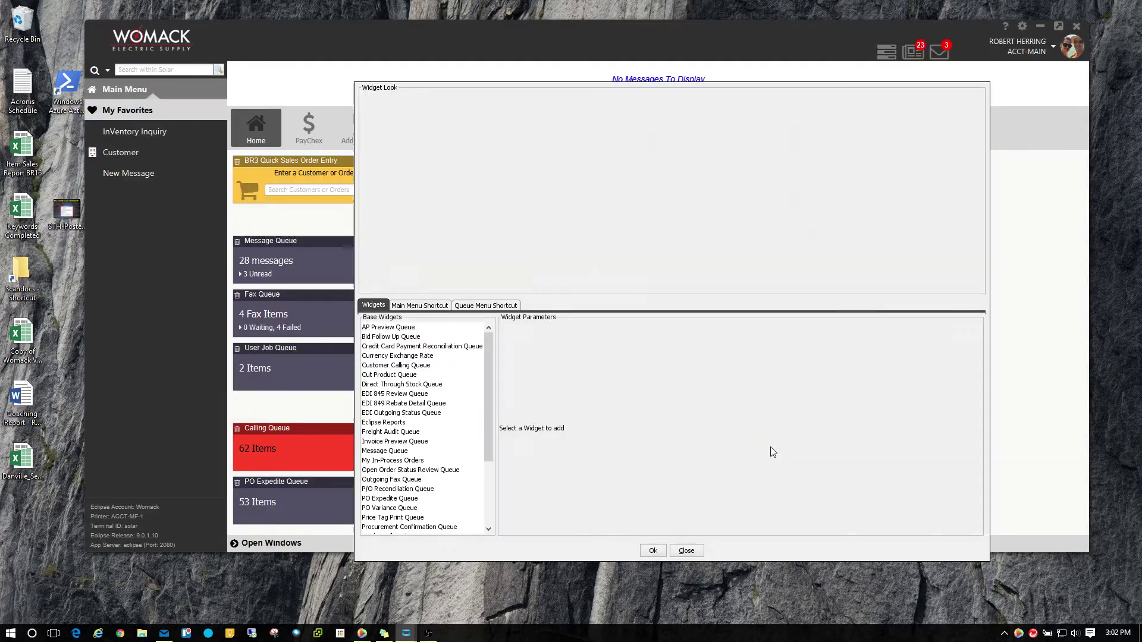
left_click_drag(487, 348, 484, 415)
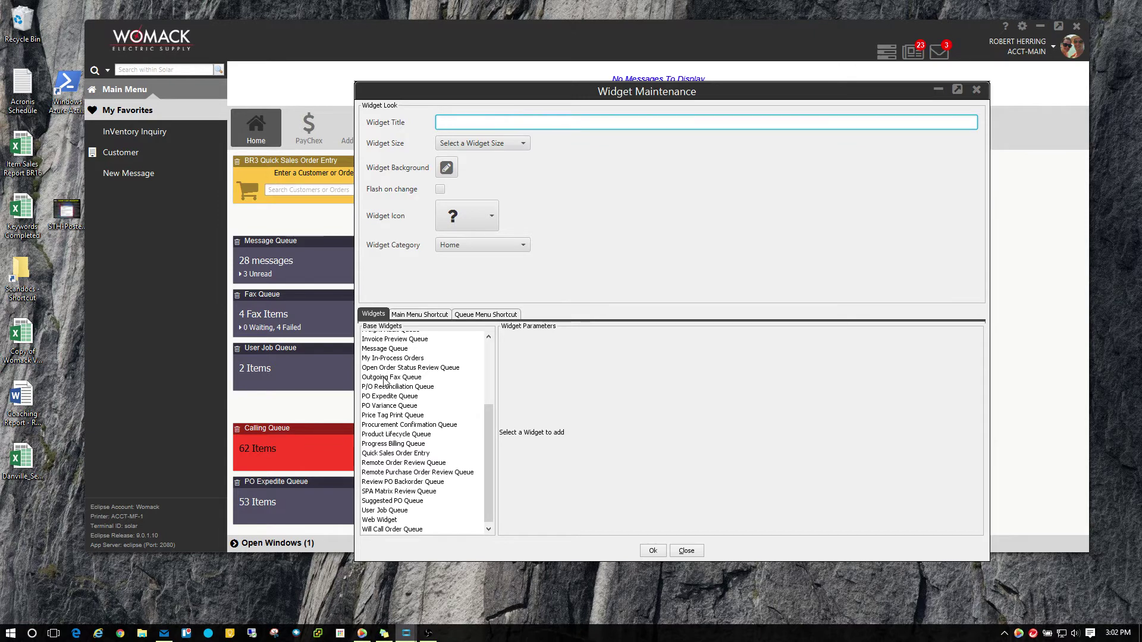
left_click(390, 340)
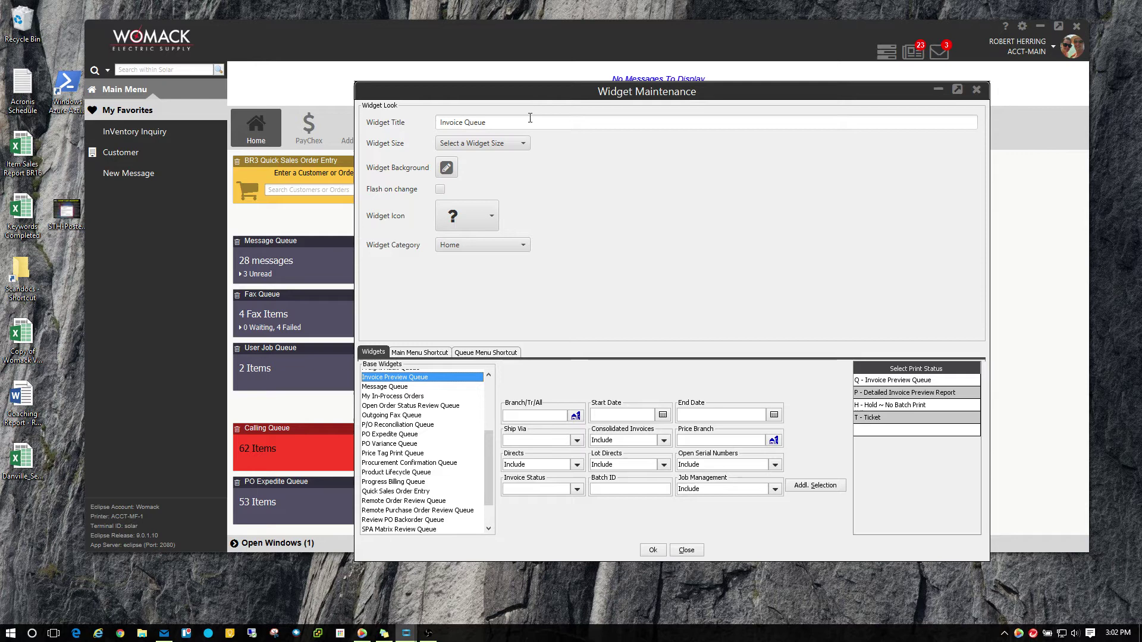
left_click_drag(486, 122, 438, 124)
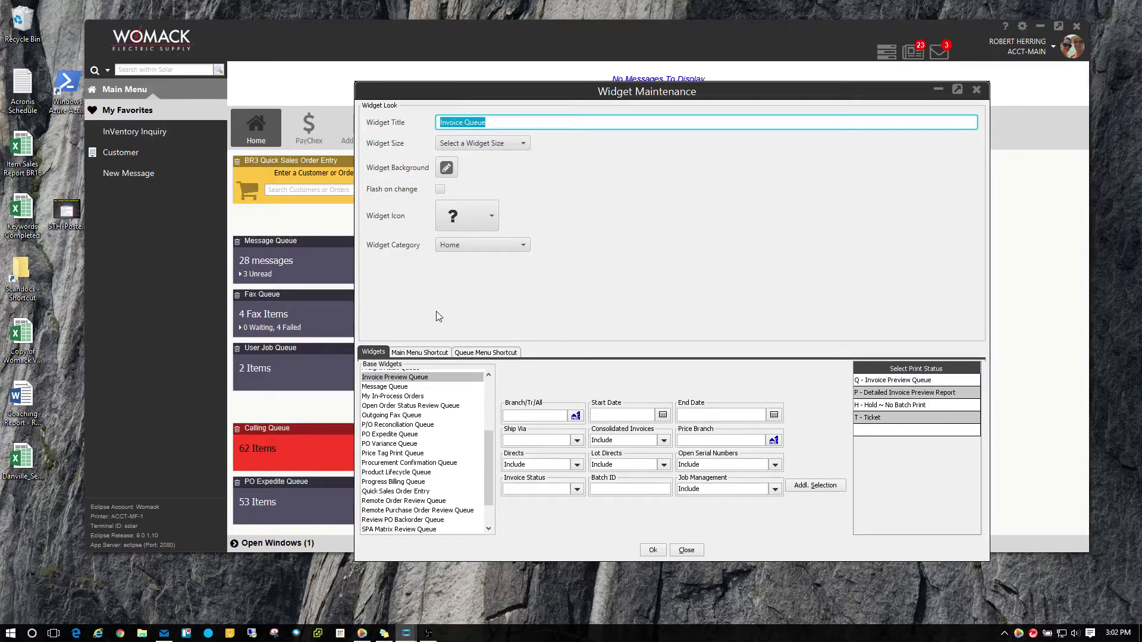
- Make the widget a Main Menu Shortcut to Xfers > Transfer Order Entry
left_click(419, 355)
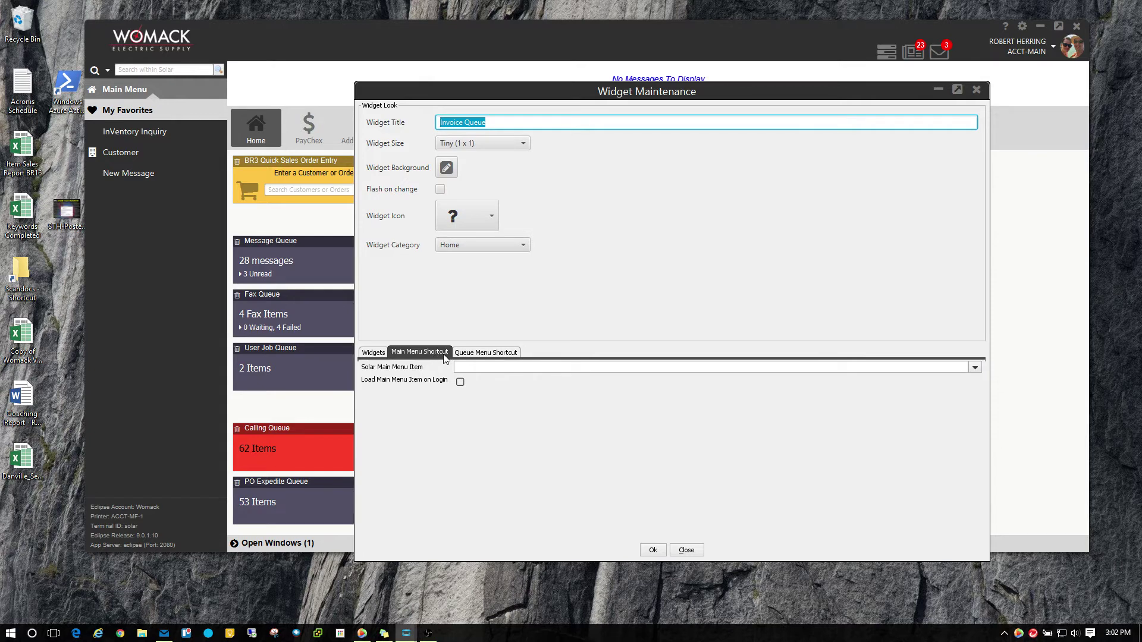
left_click(494, 368)
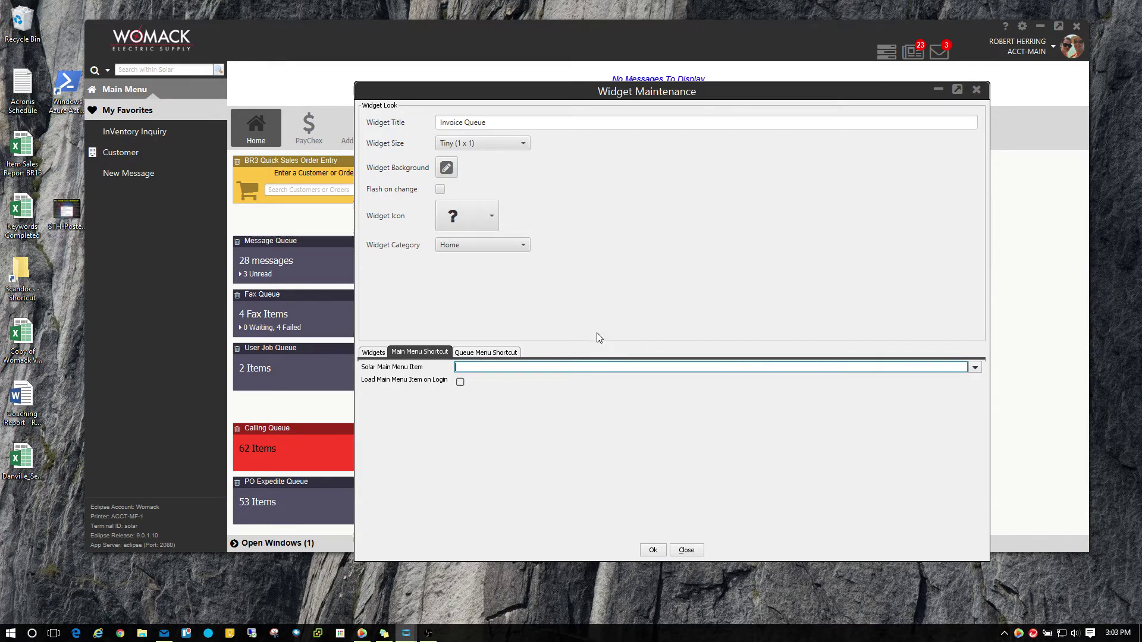
left_click(124, 89)
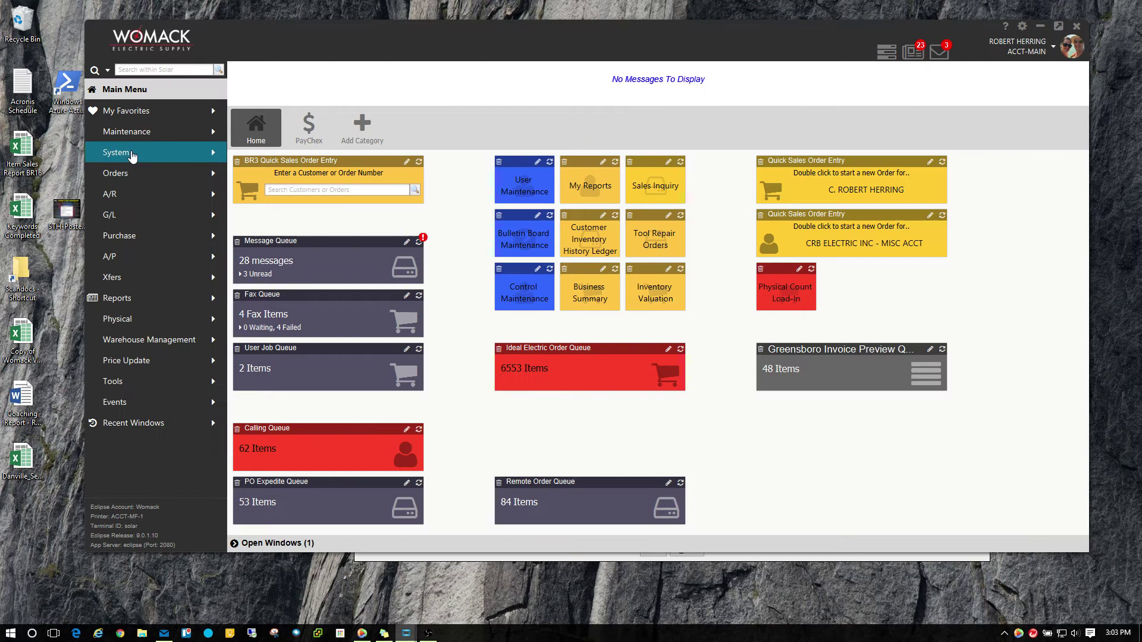
left_click(128, 278)
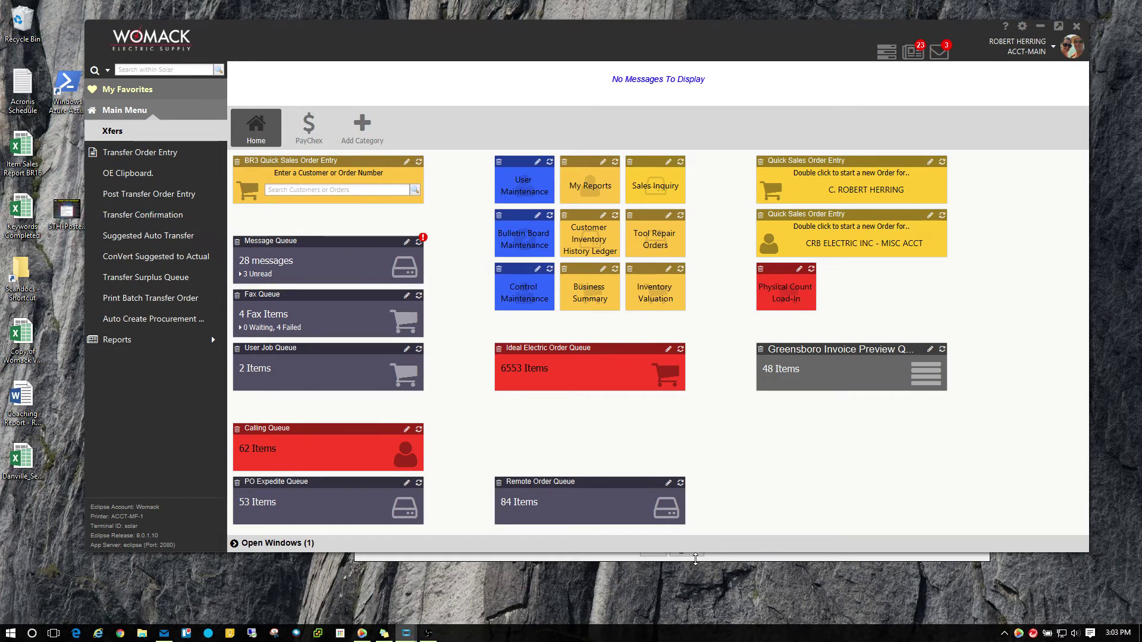
left_click(695, 559)
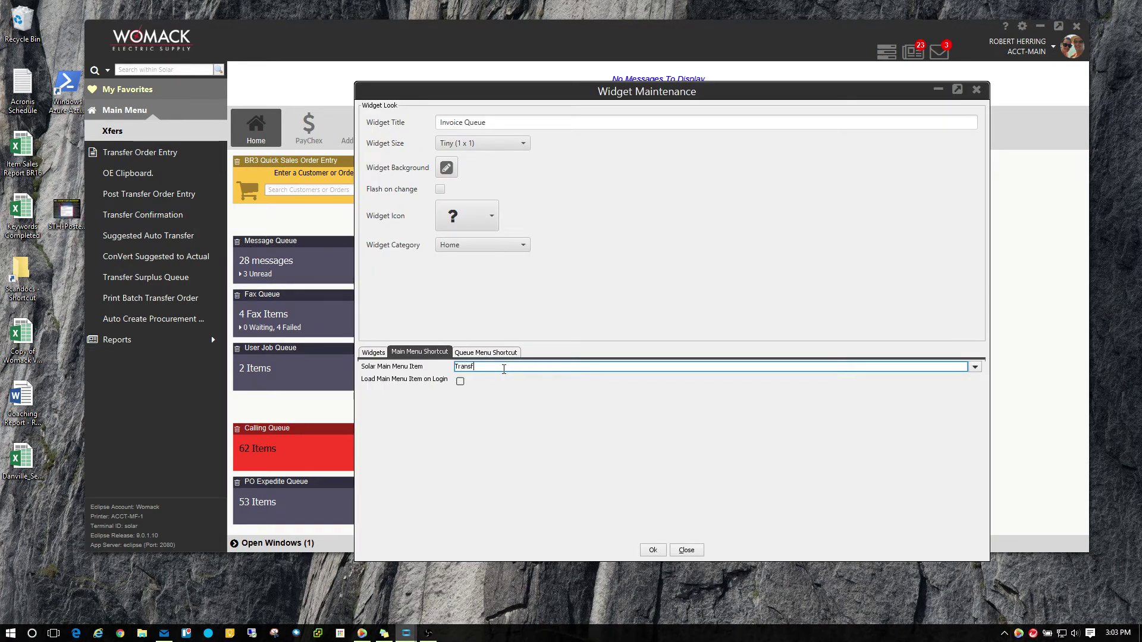
type("rder En")
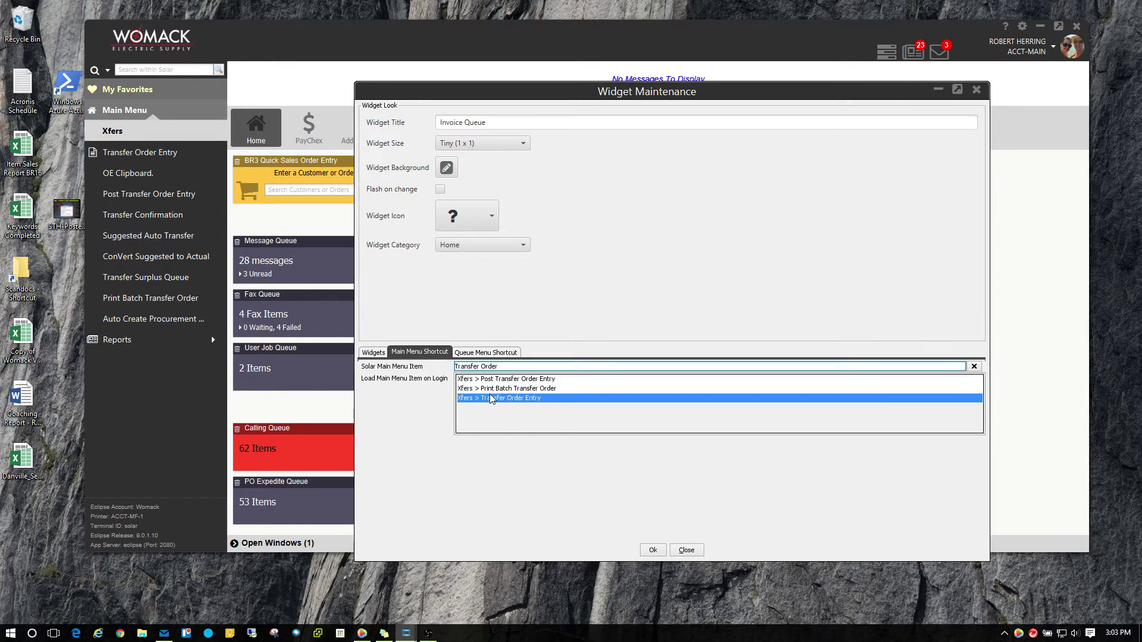
left_click(533, 399)
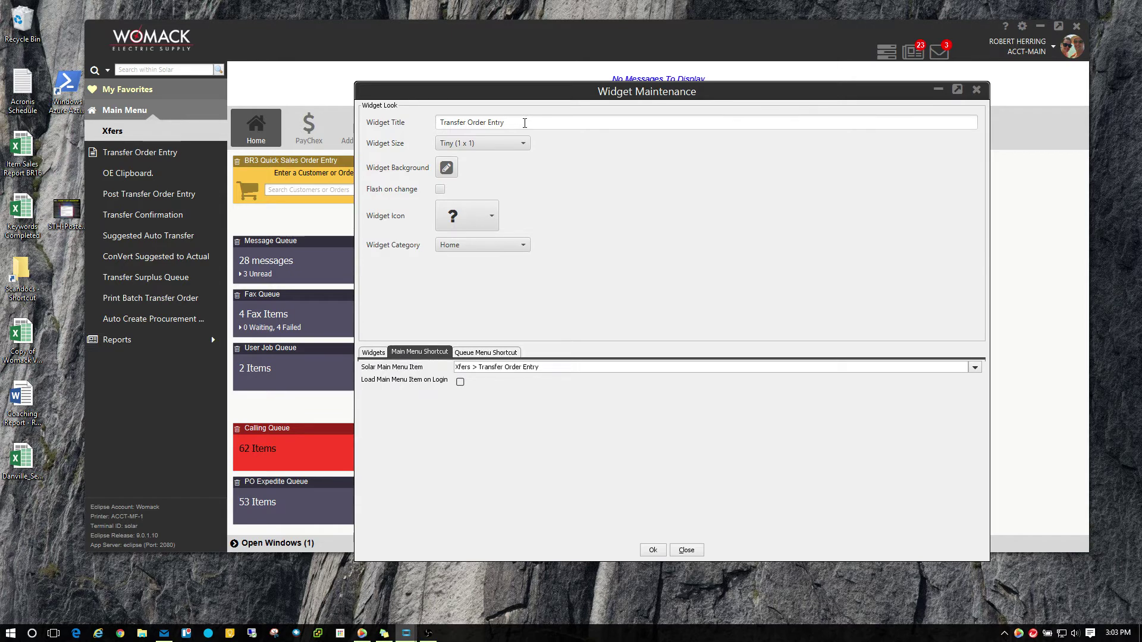
- Keep the shortcut widget at Tiny (1 x 1), save it, and dismiss the confirmation
left_click(522, 143)
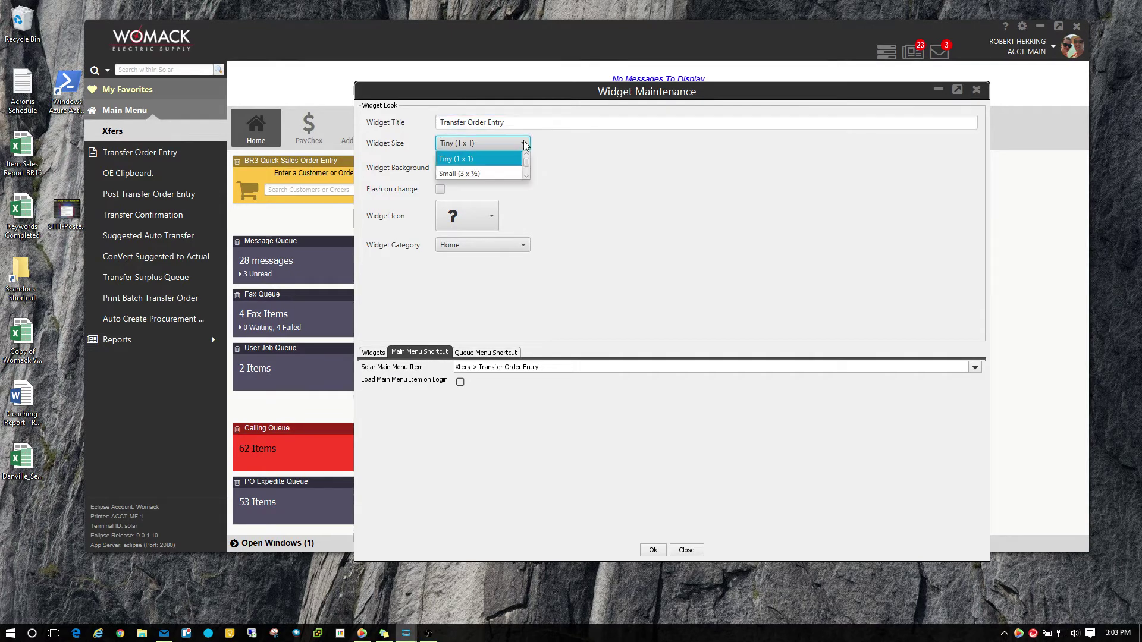
left_click(608, 171)
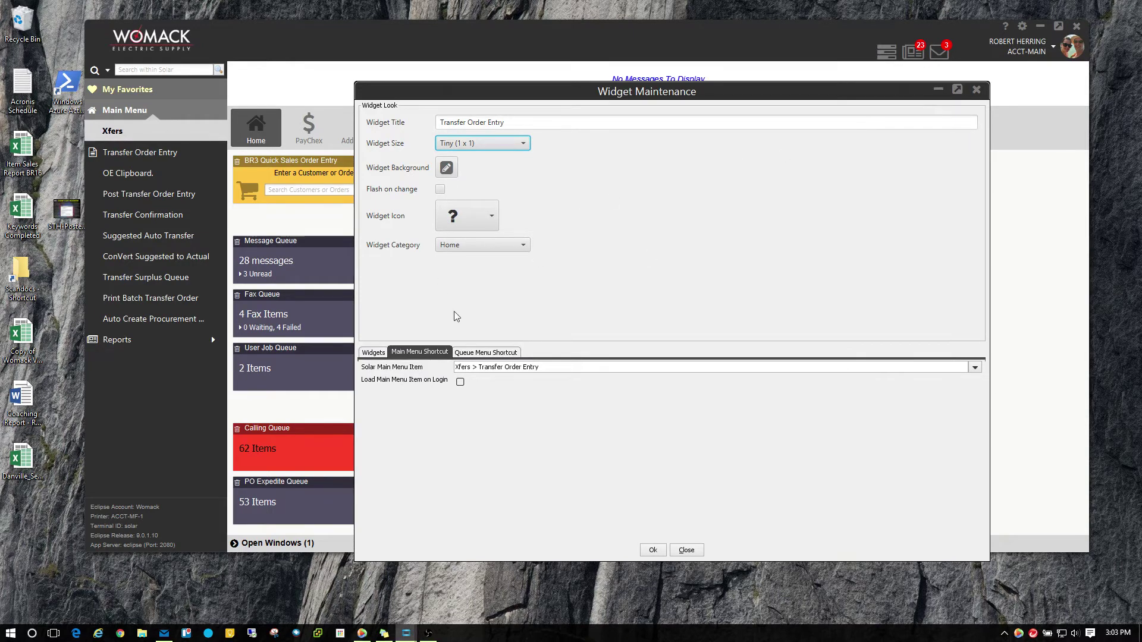
left_click(654, 551)
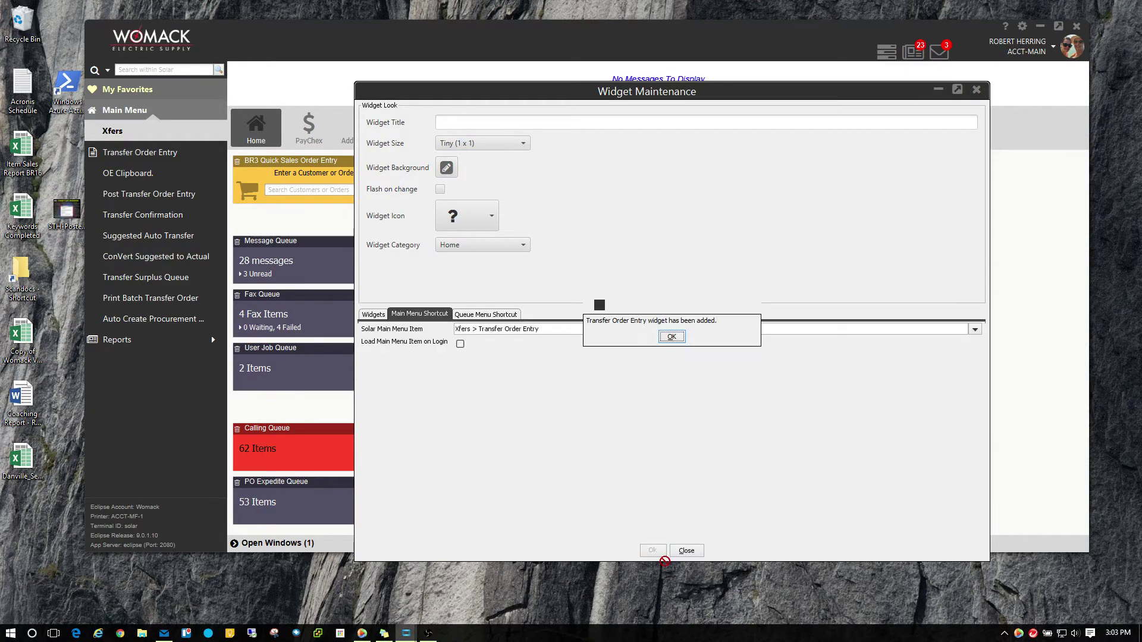
key("Return")
left_click(687, 550)
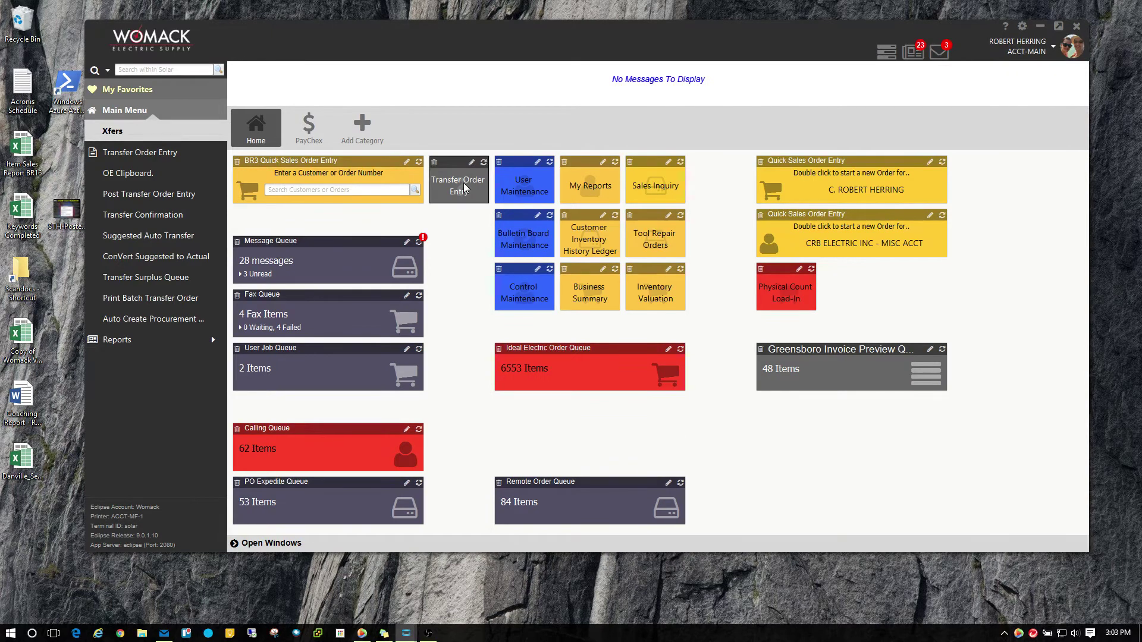
- Drag the Transfer Order Entry tile beneath the Greensboro Invoice Preview Queue widget
left_click_drag(466, 189, 775, 457)
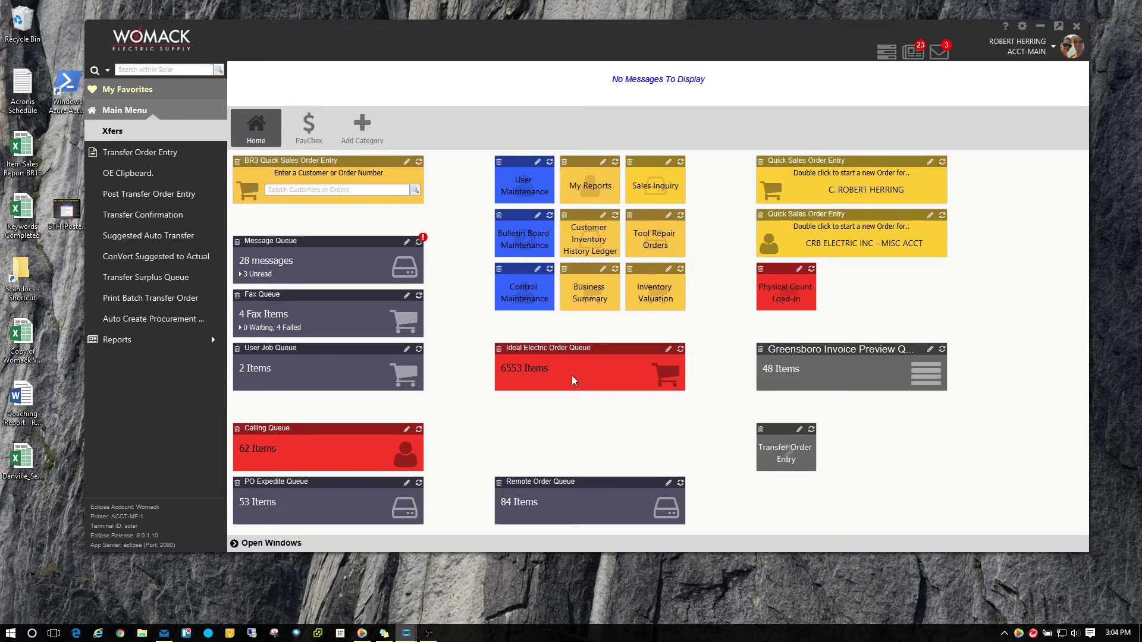
- Create the Counter Customers widget category using the Android image icon
left_click(364, 127)
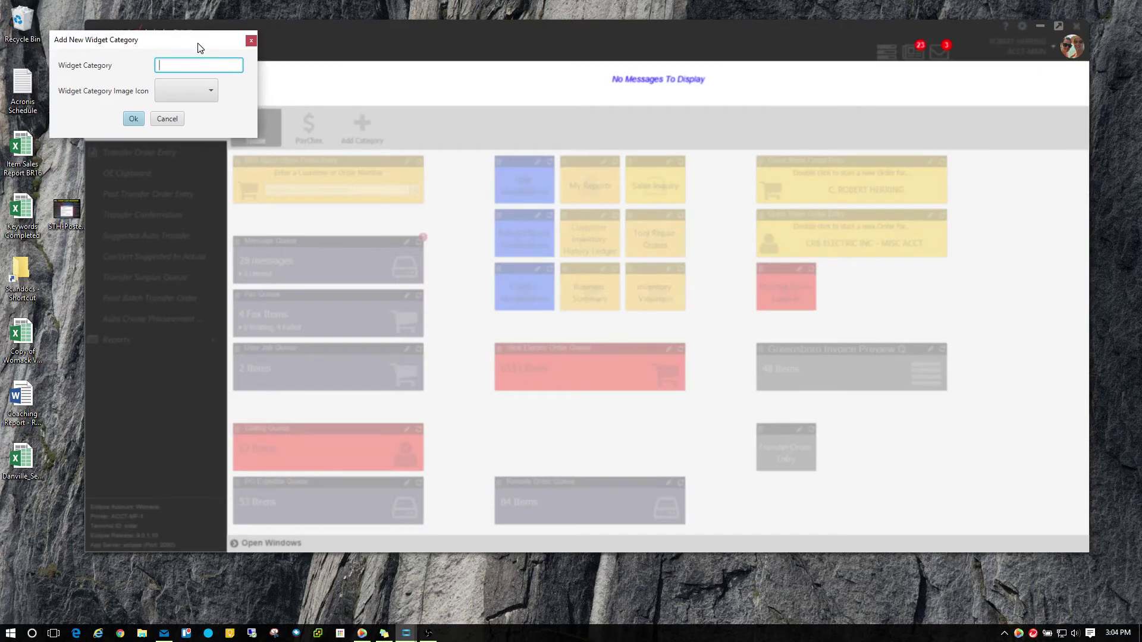
left_click_drag(198, 47, 713, 269)
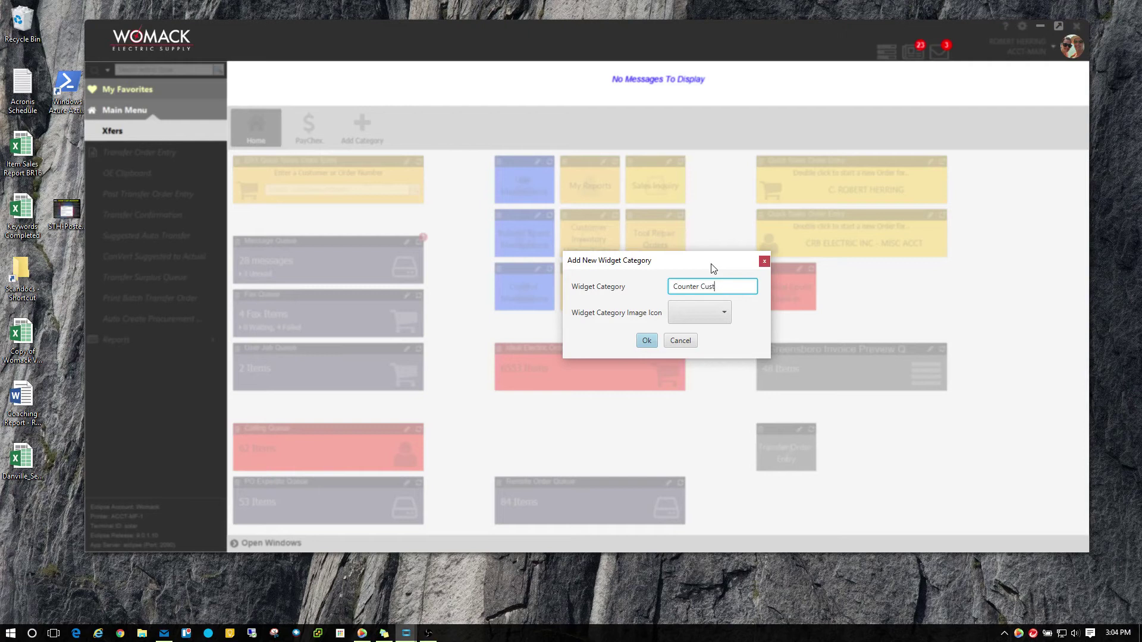
left_click(704, 313)
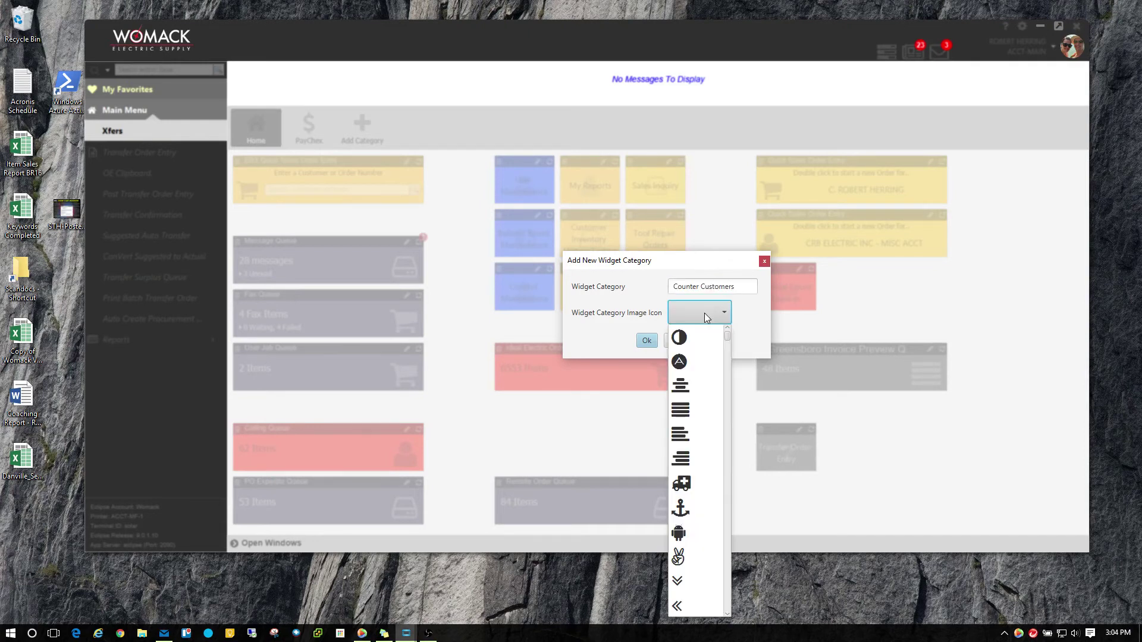
scroll(730, 337, "down", 1)
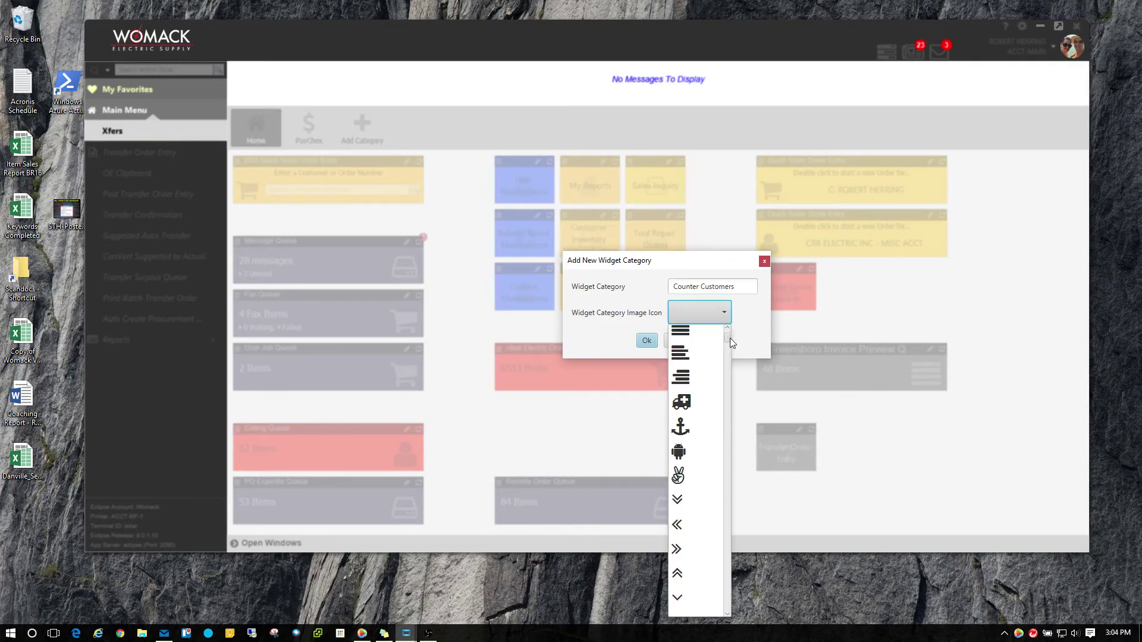
left_click(684, 450)
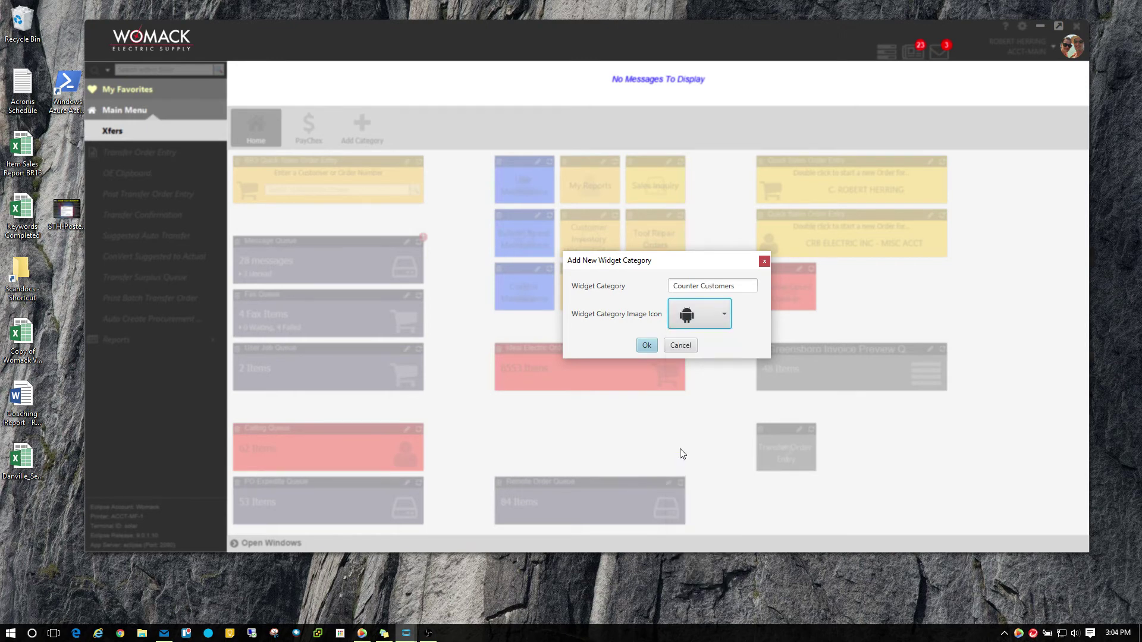
left_click(647, 347)
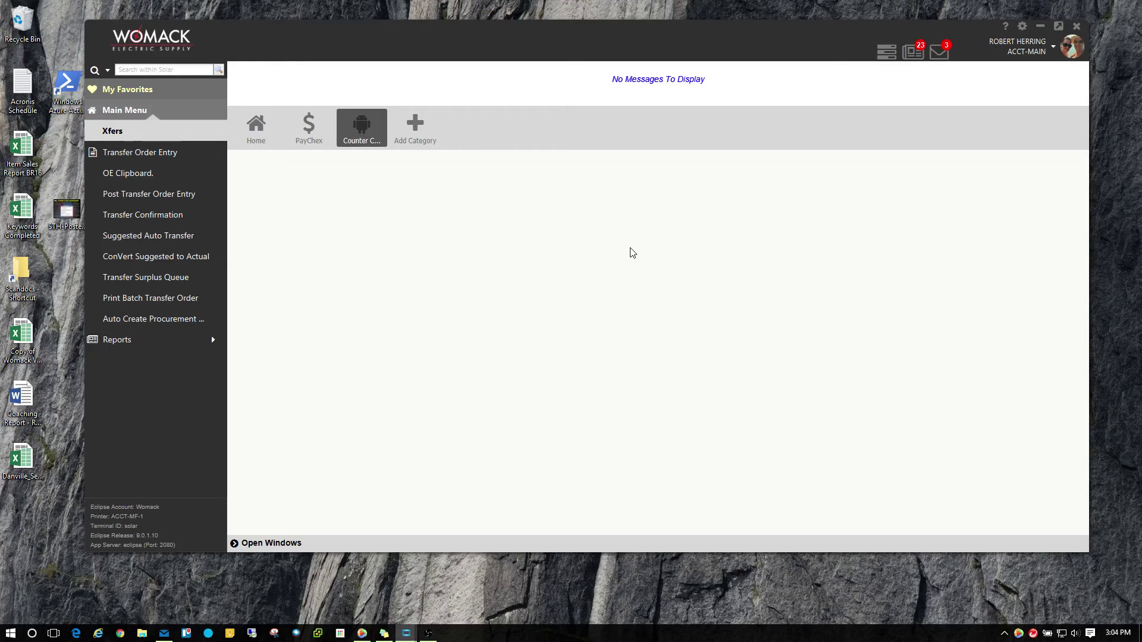
- Add a new widget to the Counter Customers category based on Quick Sales Order Entry
right_click(761, 218)
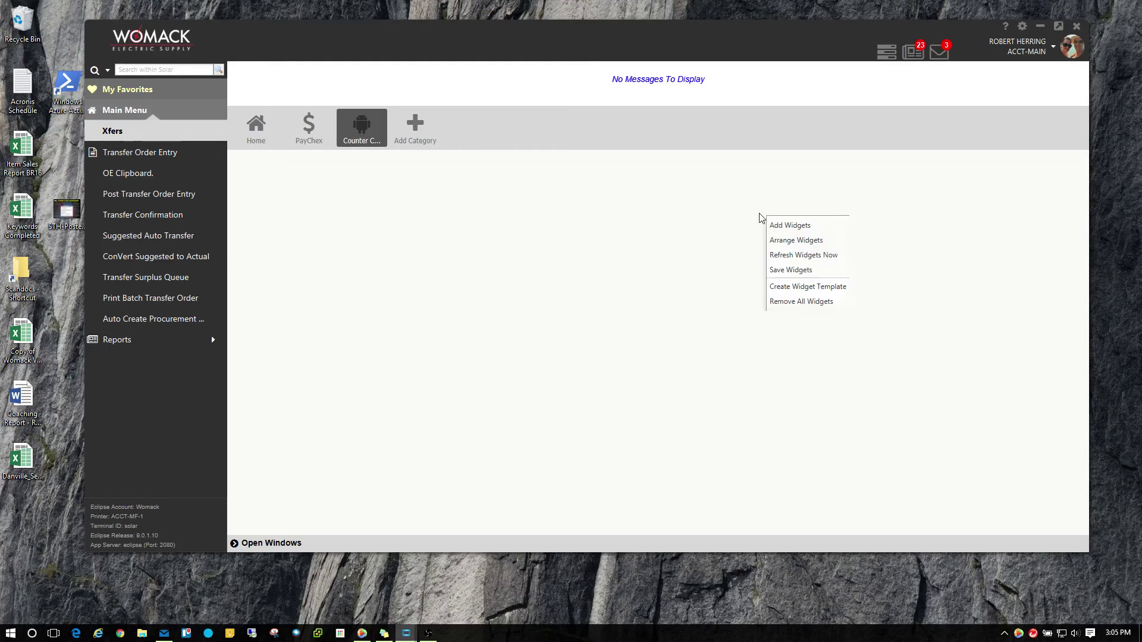
left_click(807, 227)
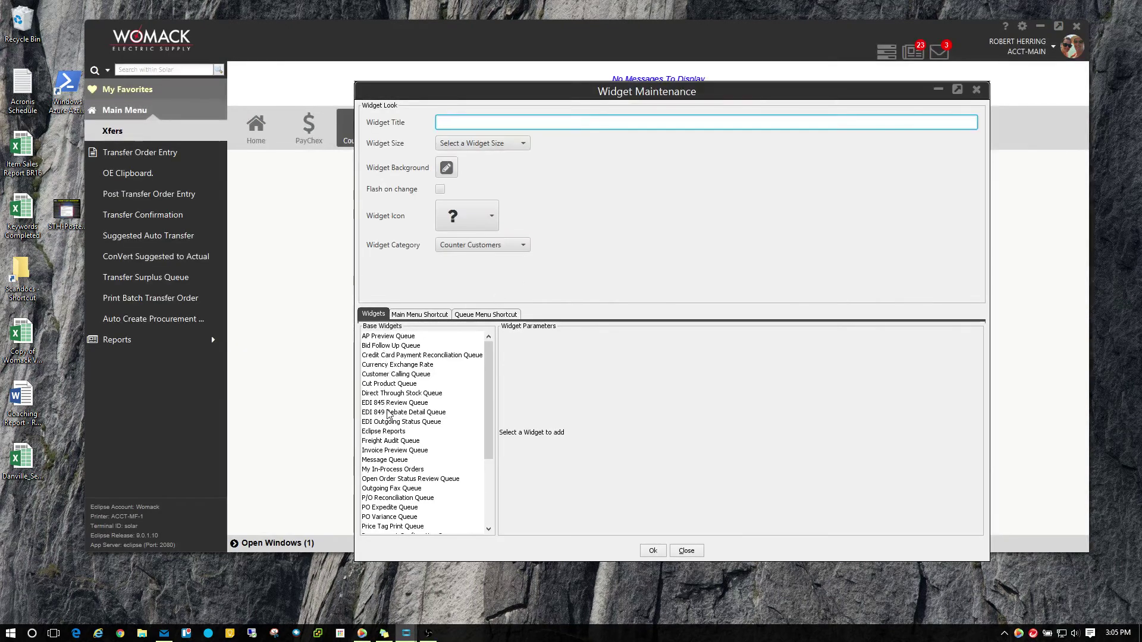
left_click_drag(489, 409, 489, 438)
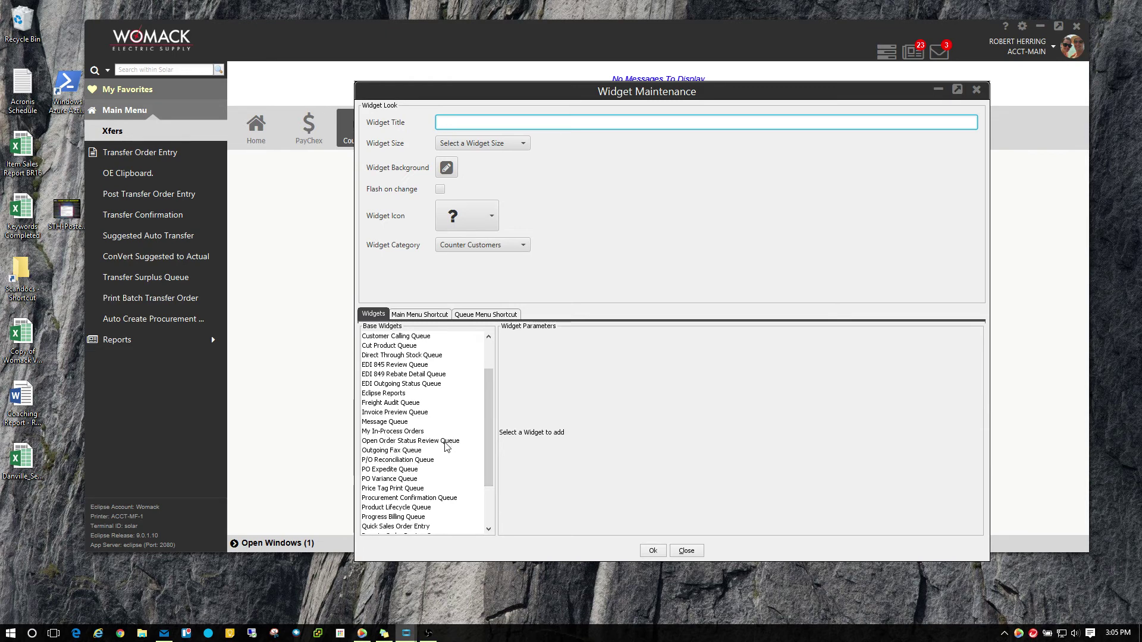
scroll(388, 446, "down", 2)
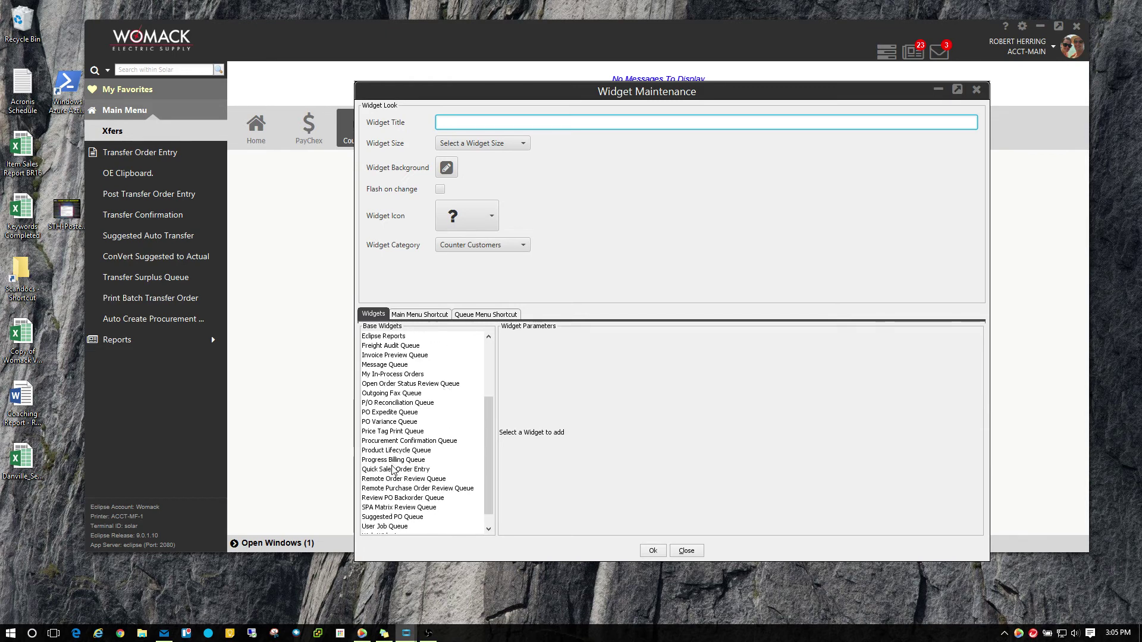
left_click(392, 469)
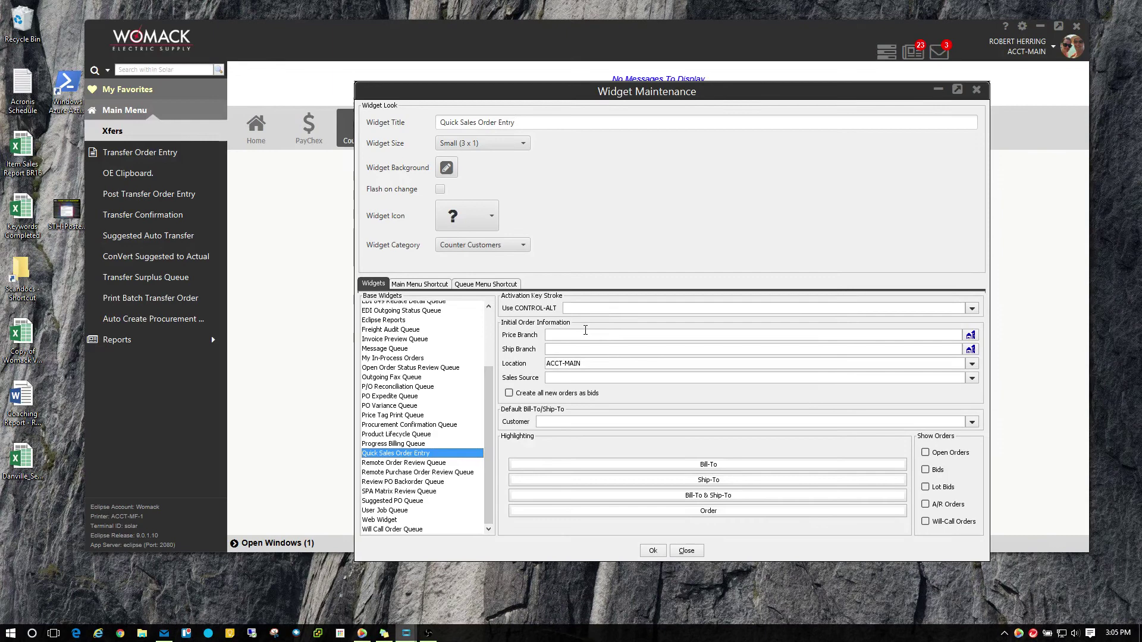
- Set price branch 3 and a looked-up default customer, then save the widget
left_click(586, 335)
type("3")
key("Tab")
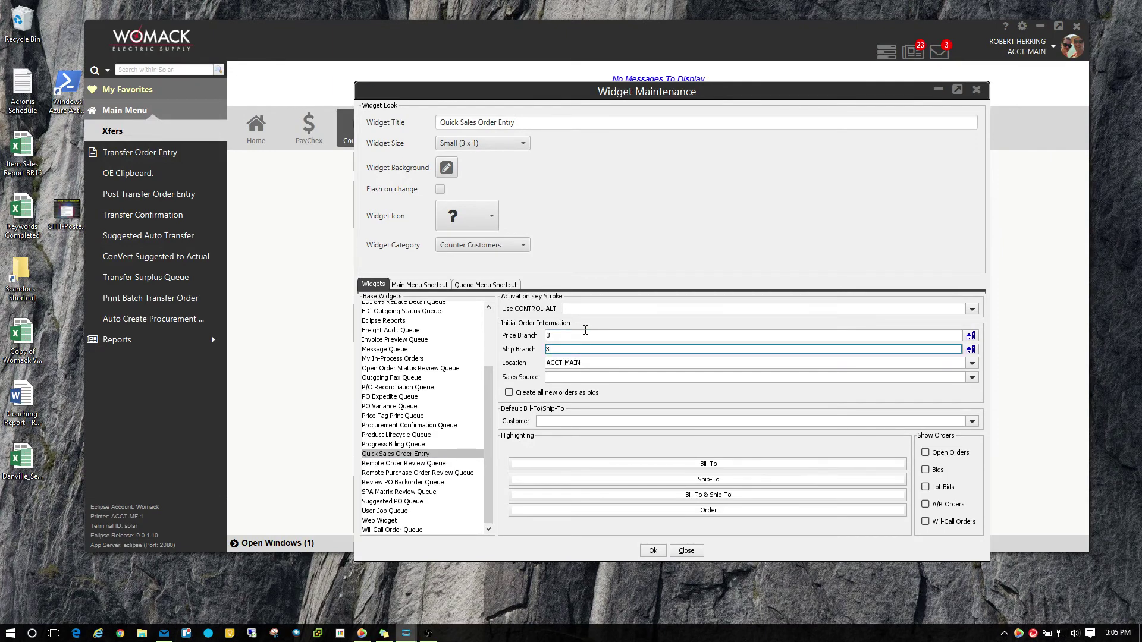
key("Tab")
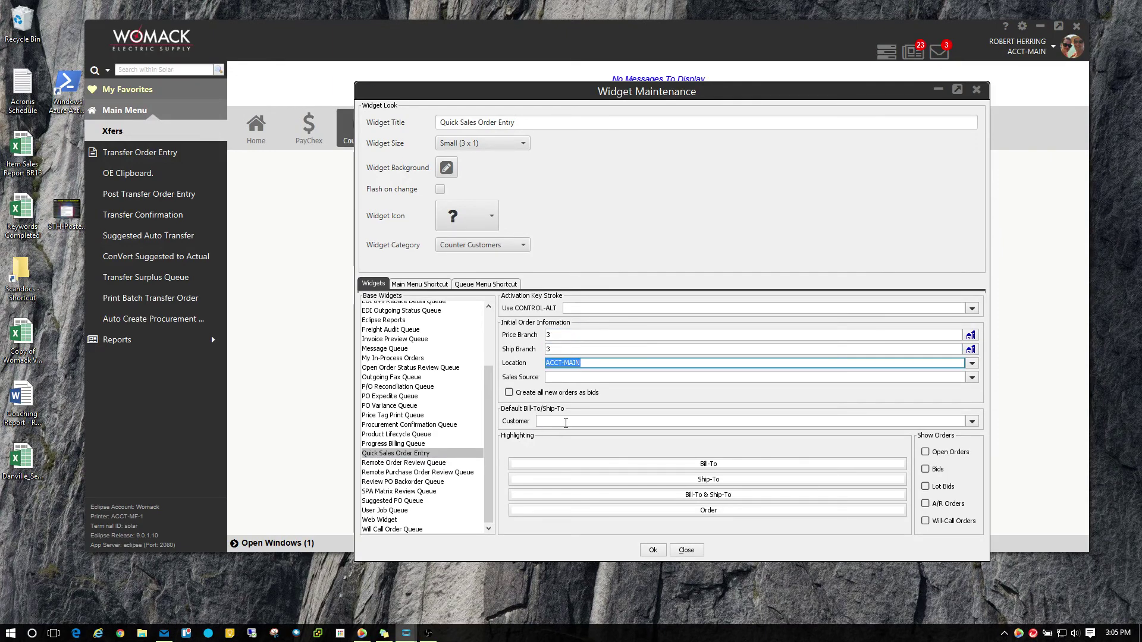
left_click(567, 422)
type("C Robert He")
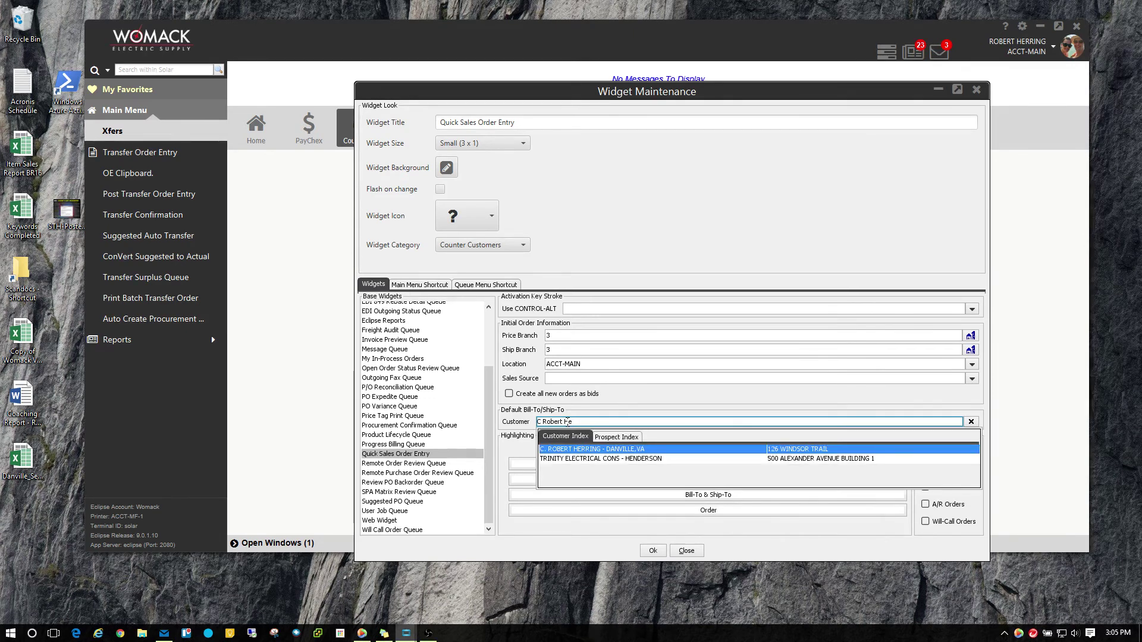
left_click(602, 449)
left_click(649, 551)
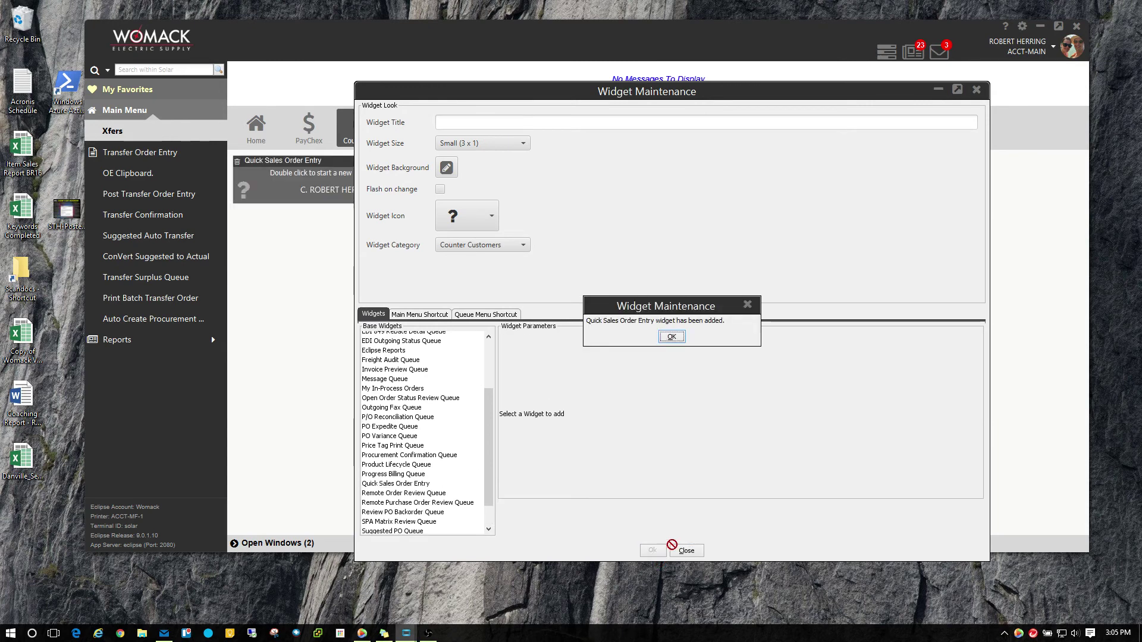
left_click(682, 338)
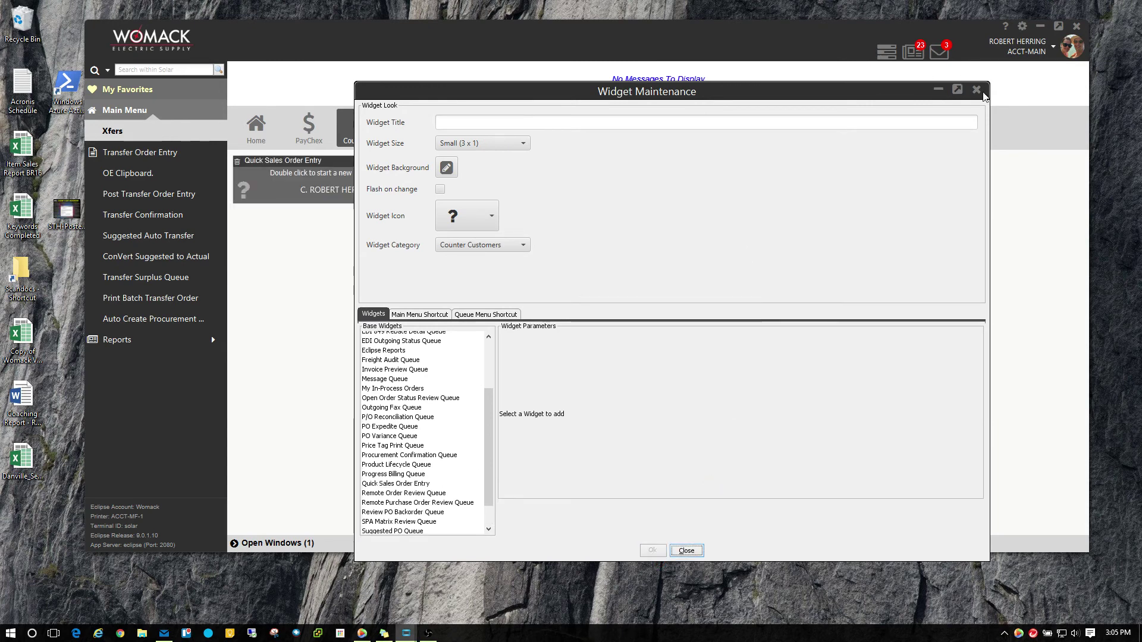
left_click(977, 89)
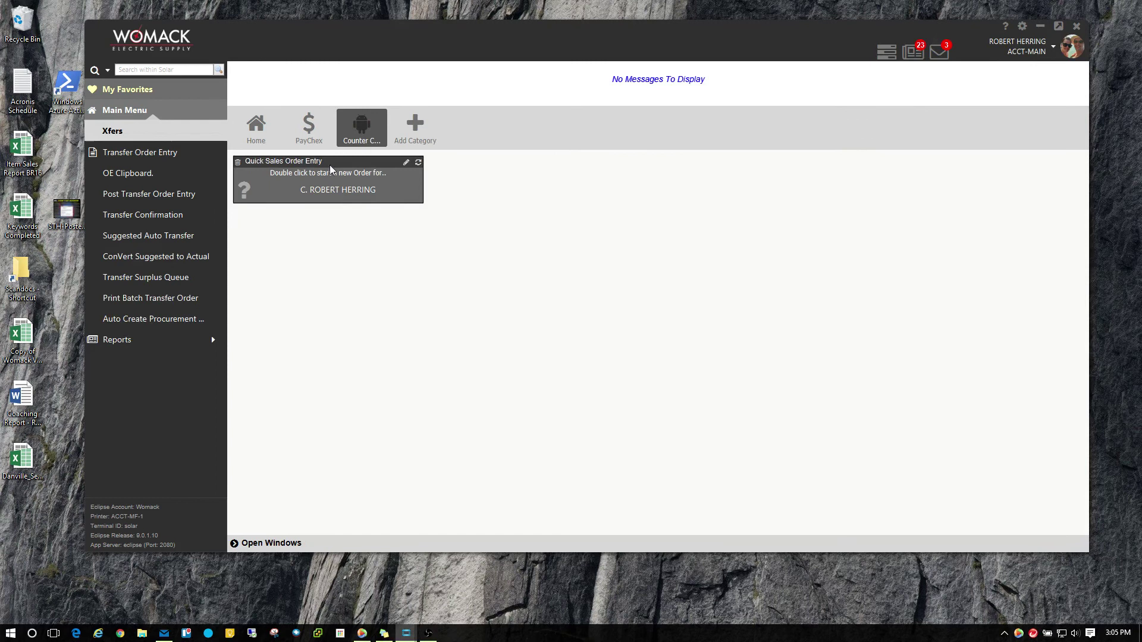
- Reassign the Home dashboard's CRB ELECTRIC Quick Sales Order Entry widget to the Counter Customers category
left_click(260, 141)
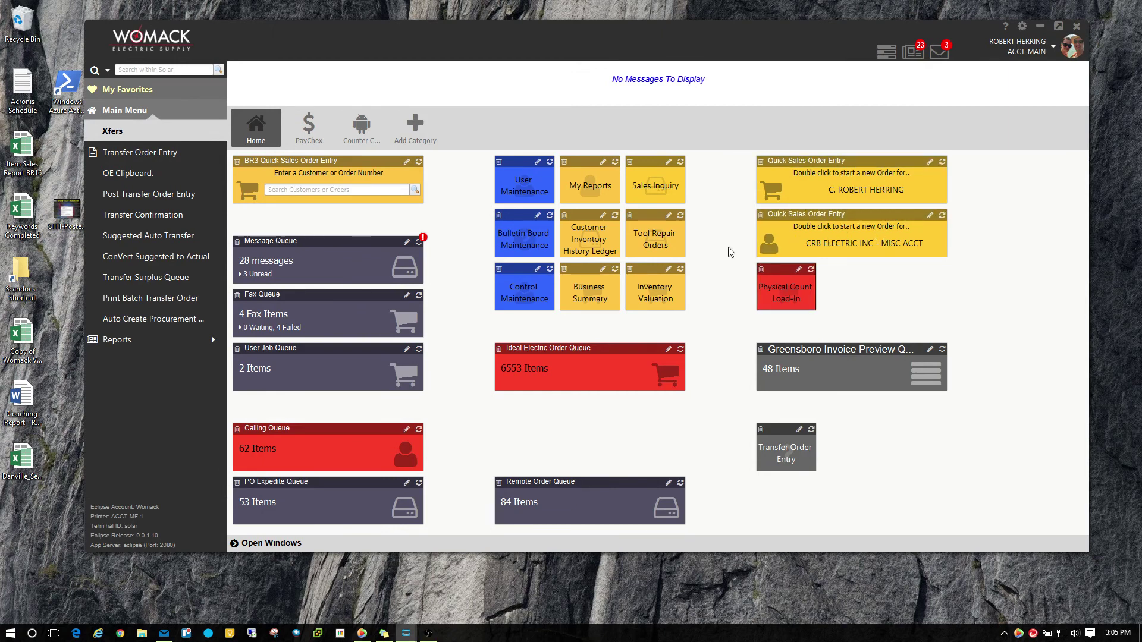
left_click(929, 216)
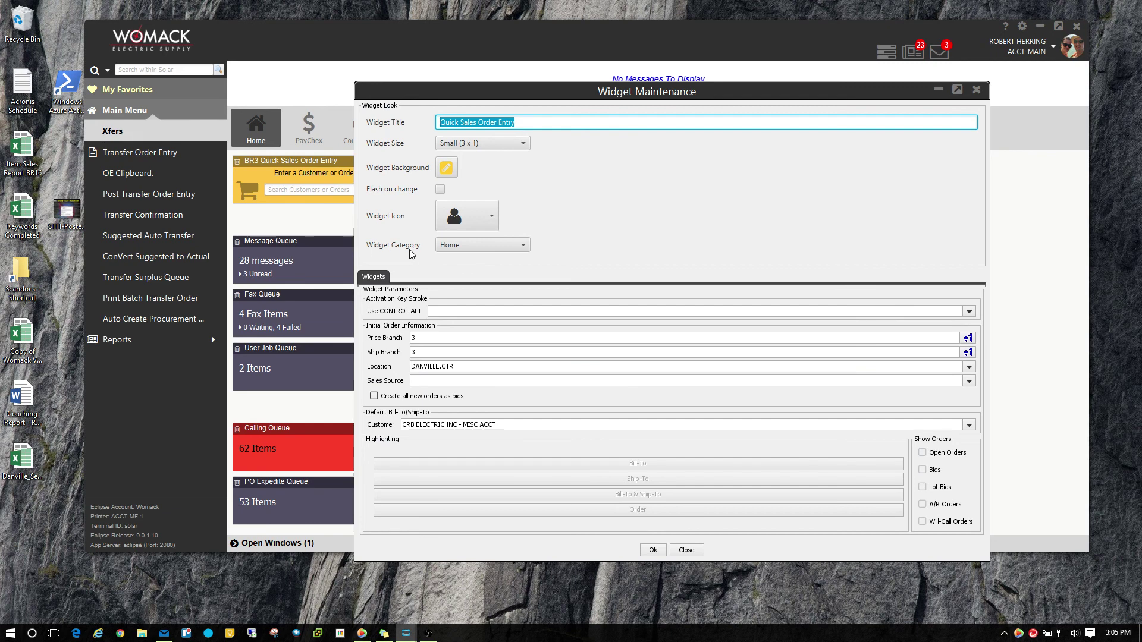
left_click(522, 246)
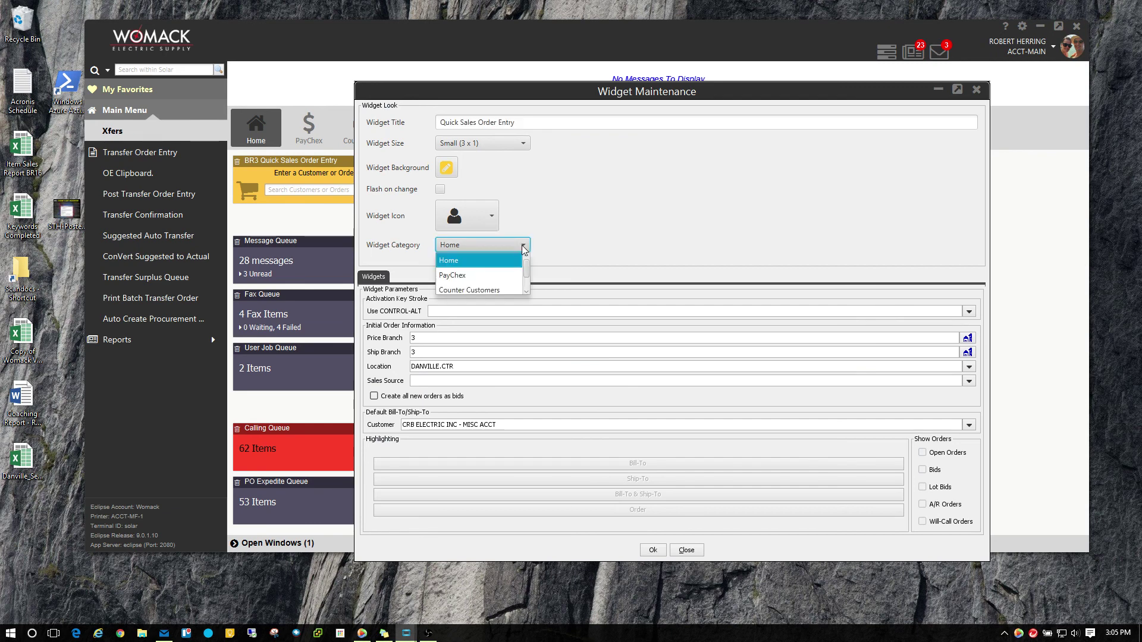
left_click(474, 290)
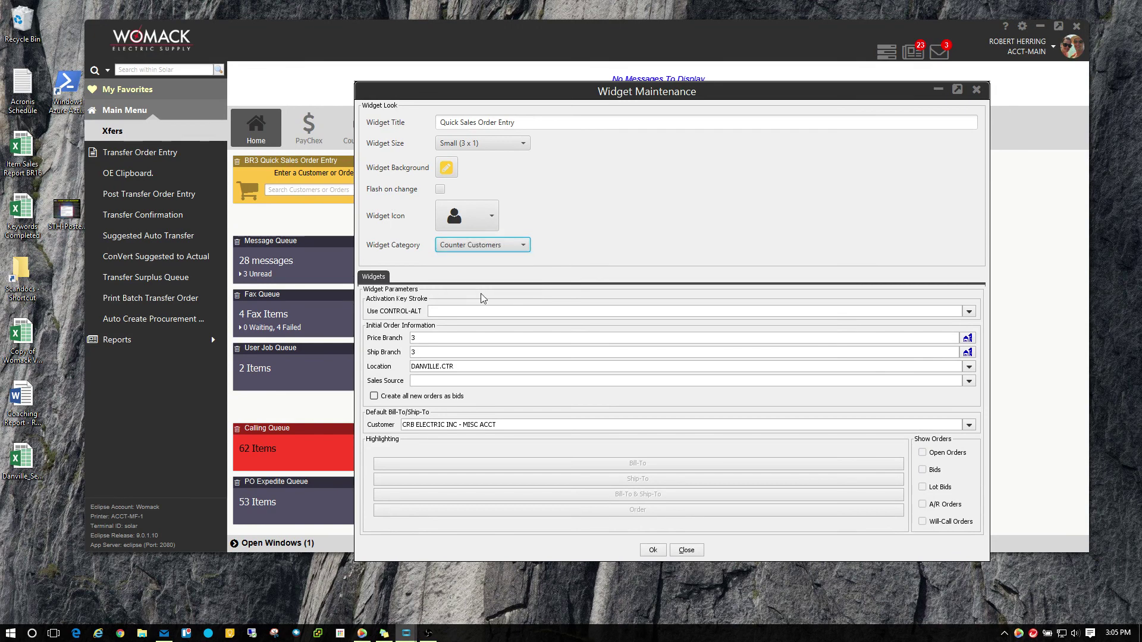
- Save the category change and position the CRB ELECTRIC widget beside the grey one in Counter Customers' top row
left_click(653, 550)
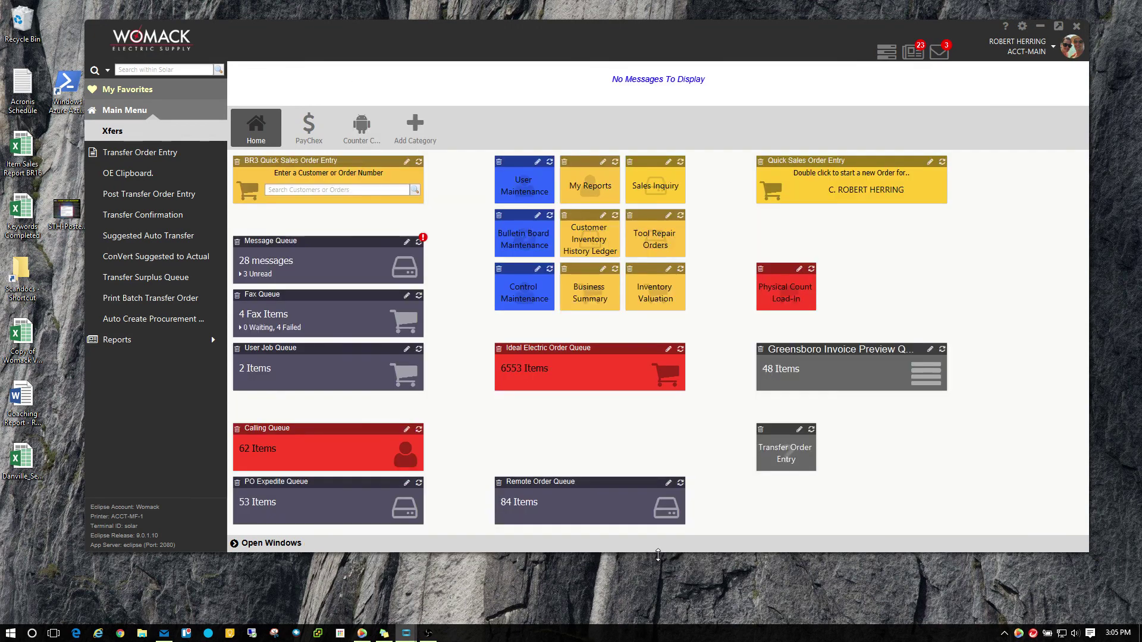
left_click(360, 130)
left_click_drag(791, 218, 528, 166)
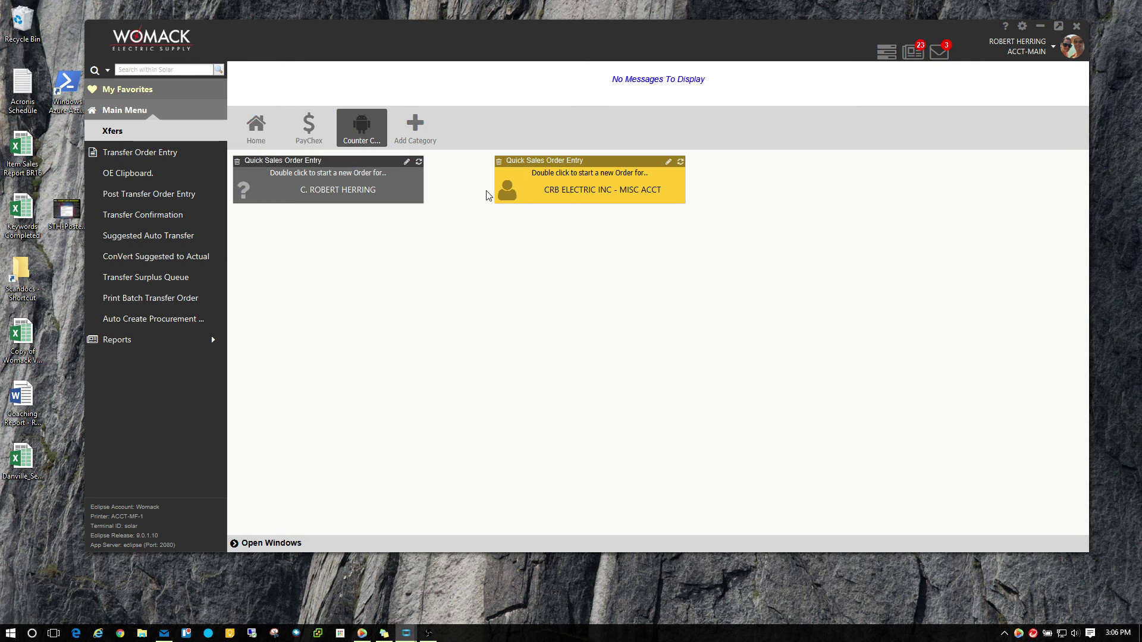
left_click(253, 126)
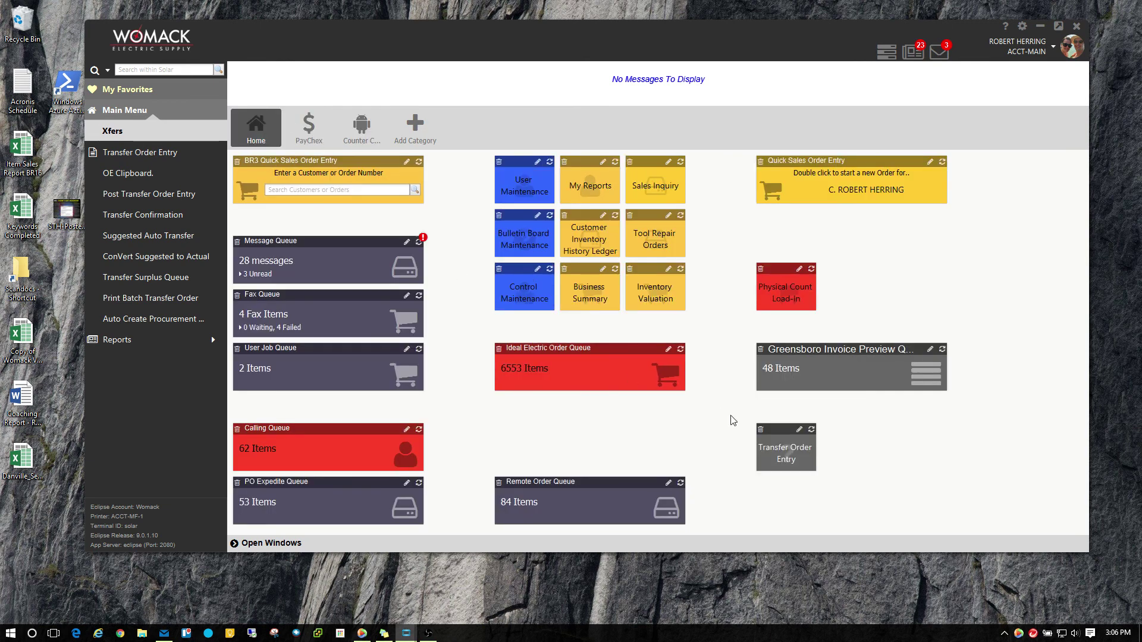